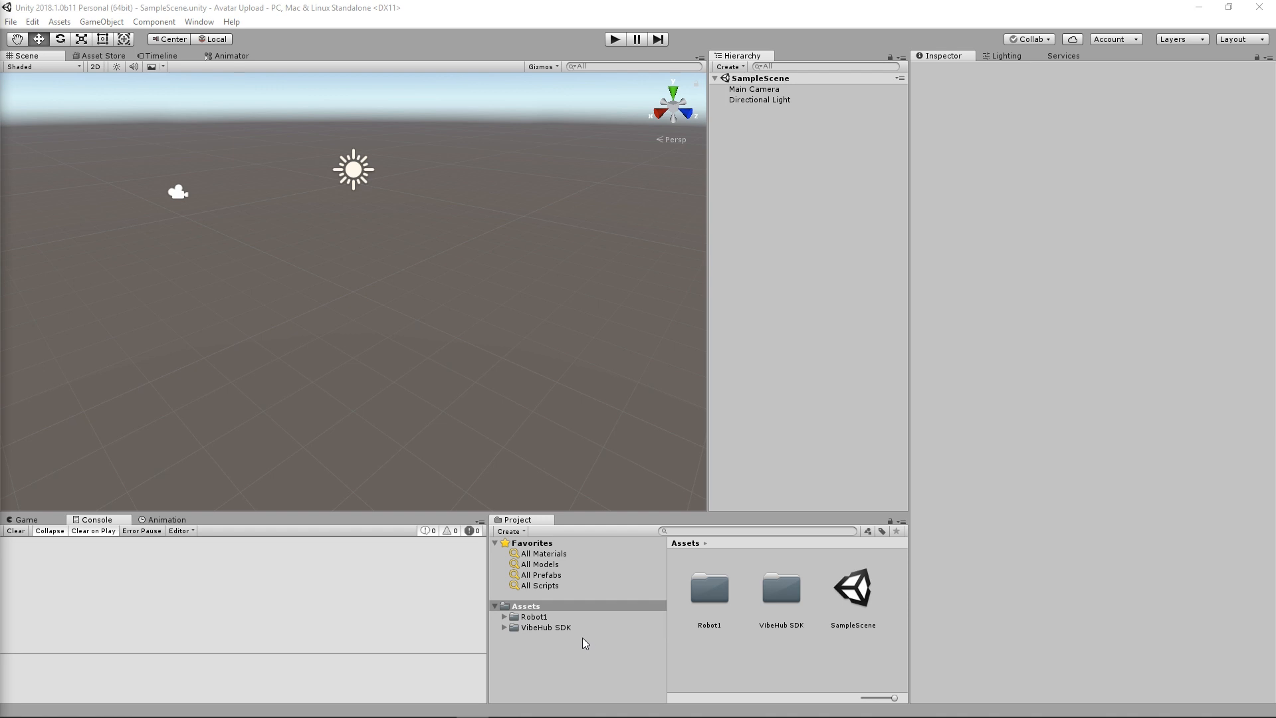
Step: Check the Animation Type options in the rig import settings of the Robot1 model in the Robot1 folder
left_click(540, 618)
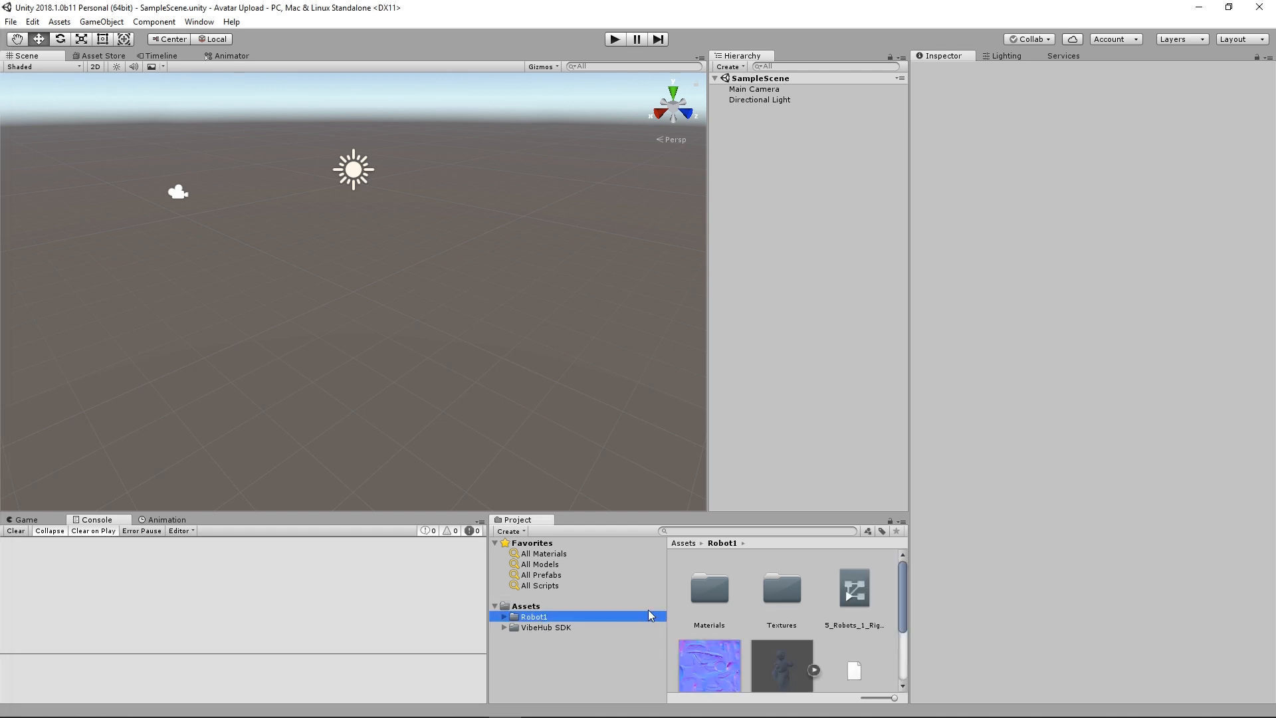
left_click(782, 669)
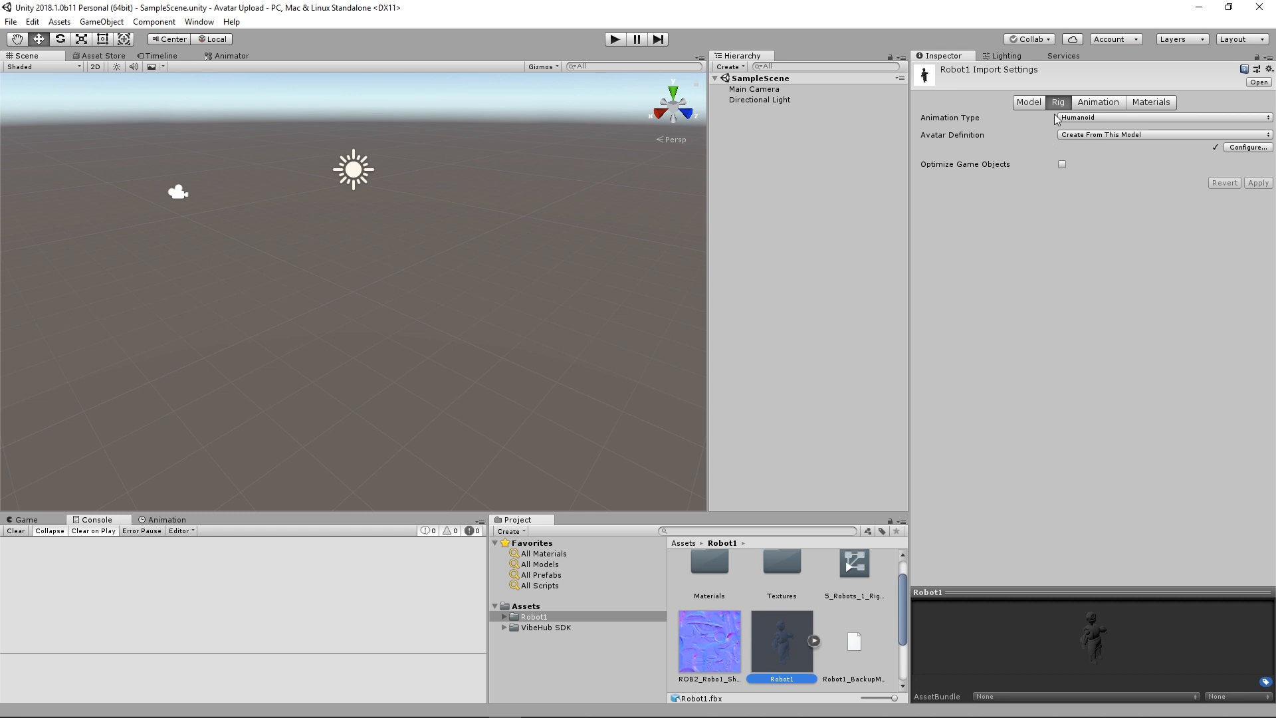
left_click(1131, 117)
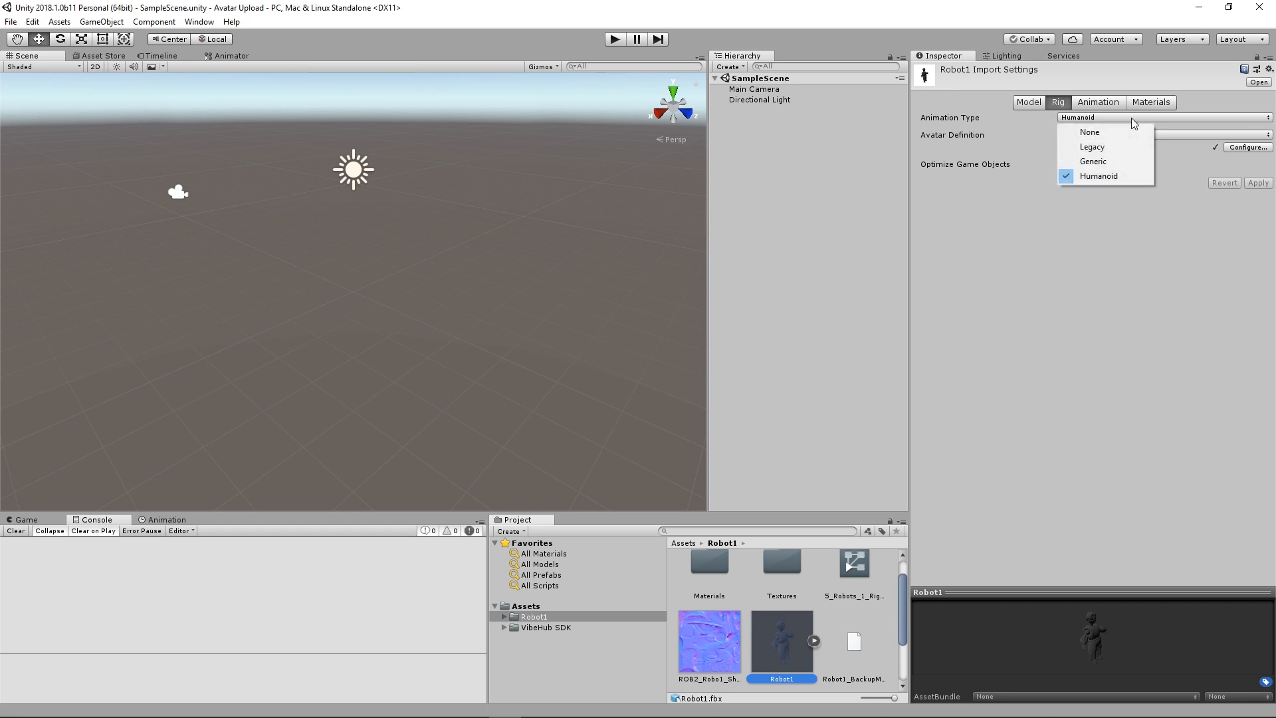
left_click(1111, 195)
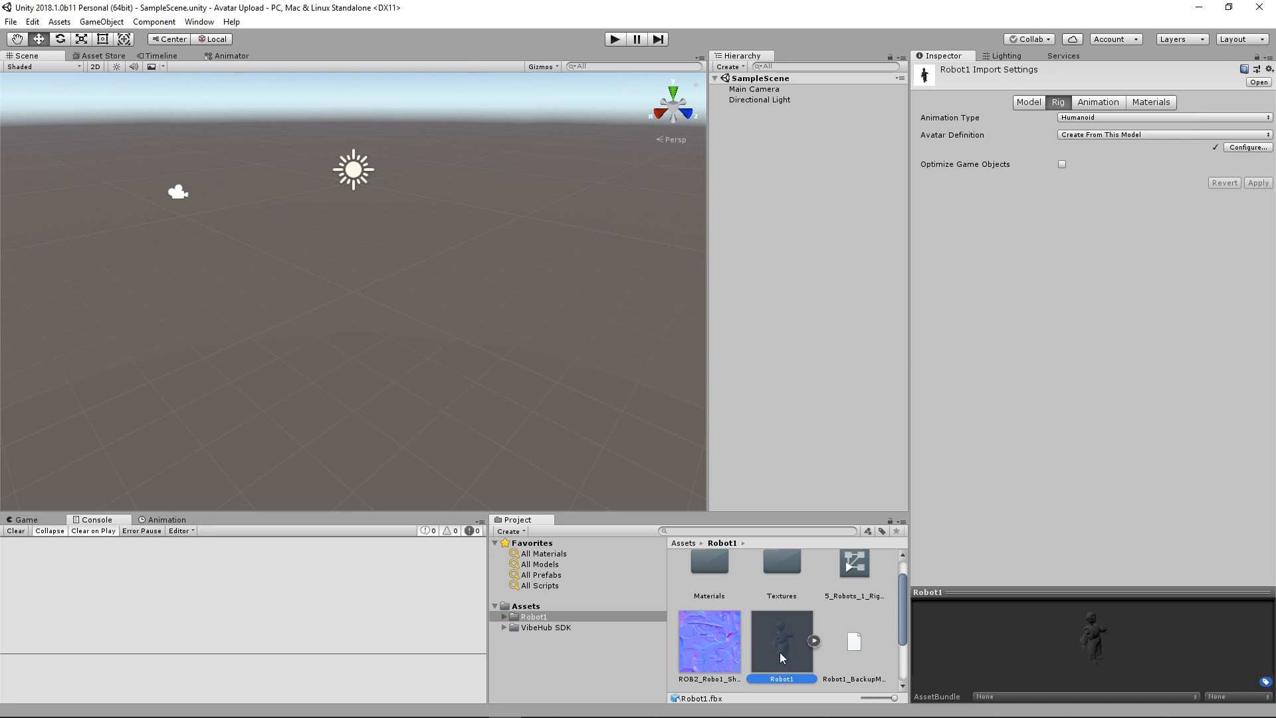
Step: Add the Robot1 model to the SampleScene hierarchy and frame the robot from the front in the Scene view
left_click_drag(782, 647, 764, 247)
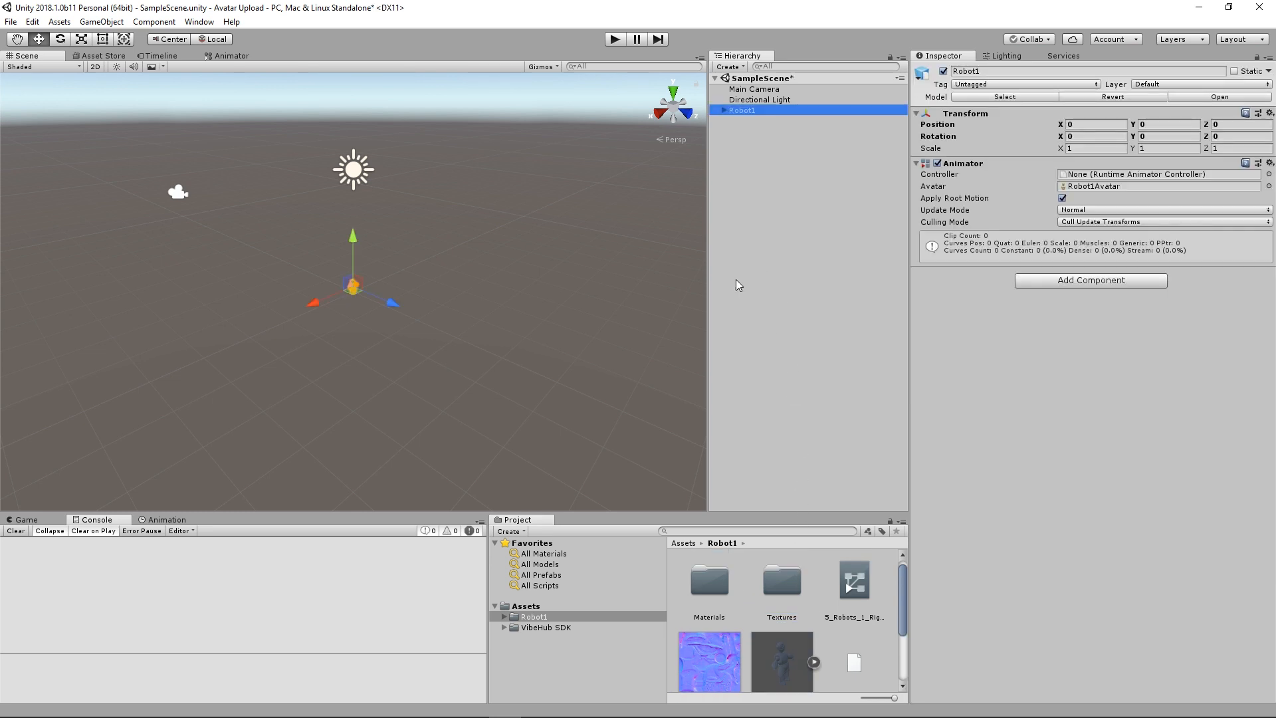
scroll(362, 312, "up", 4)
scroll(354, 307, "up", 4)
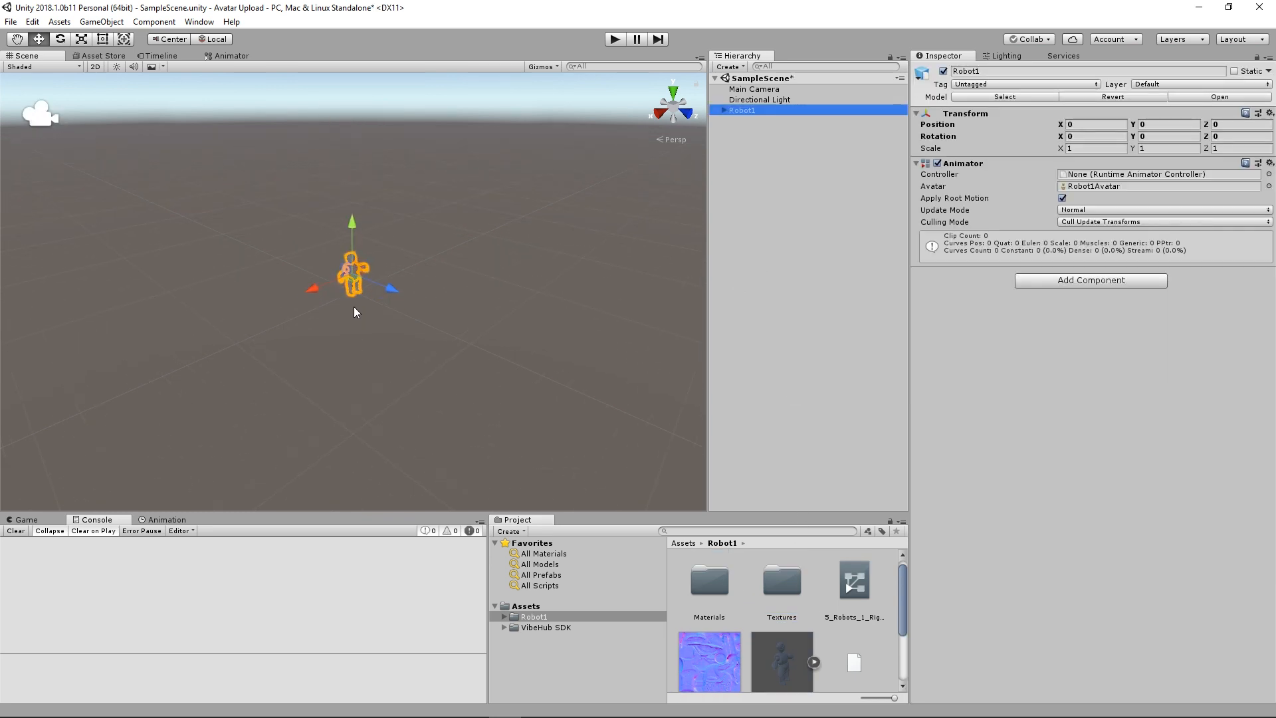
right_click_drag(428, 316, 473, 288)
middle_click_drag(472, 284, 303, 227)
scroll(374, 258, "up", 2)
scroll(376, 257, "down", 1)
middle_click_drag(379, 258, 348, 269)
Step: Apply the first ROB2_Robo1 material from Robot1's Materials folder to the robot's legs, body, arms and head
left_click(504, 616)
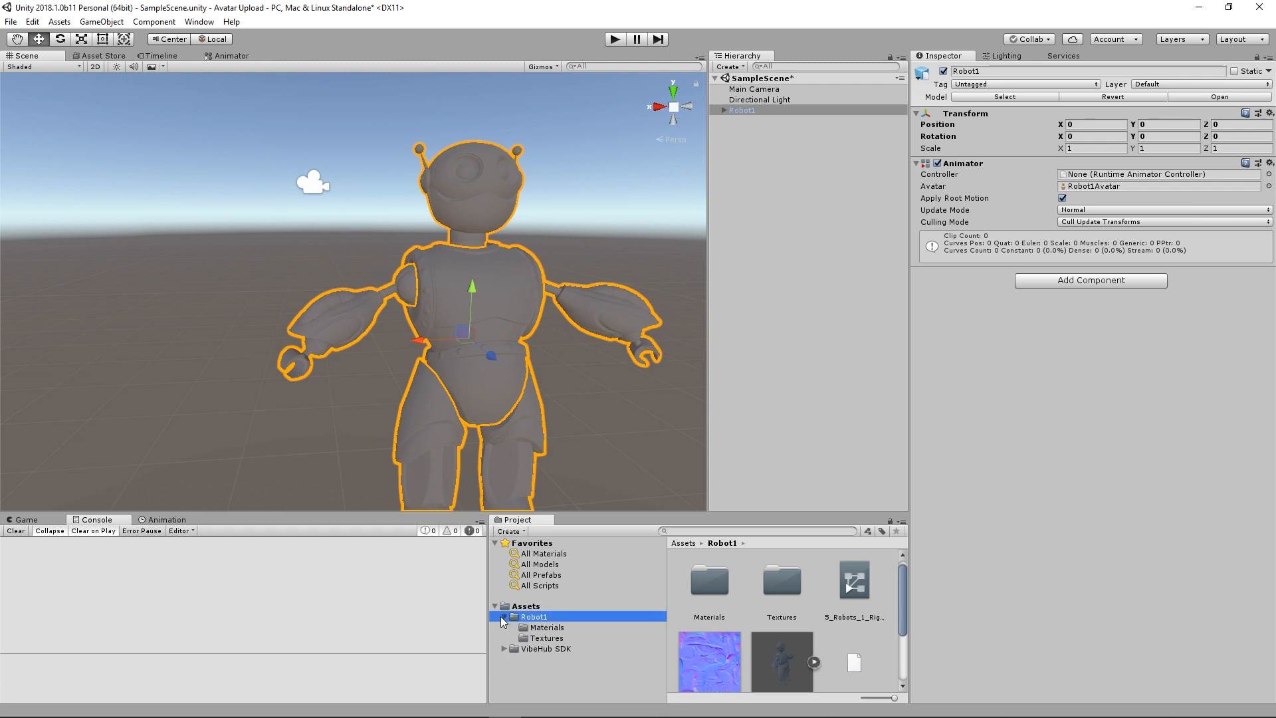
left_click(545, 628)
left_click_drag(709, 580, 418, 447)
left_click_drag(720, 591, 522, 477)
left_click_drag(724, 586, 621, 345)
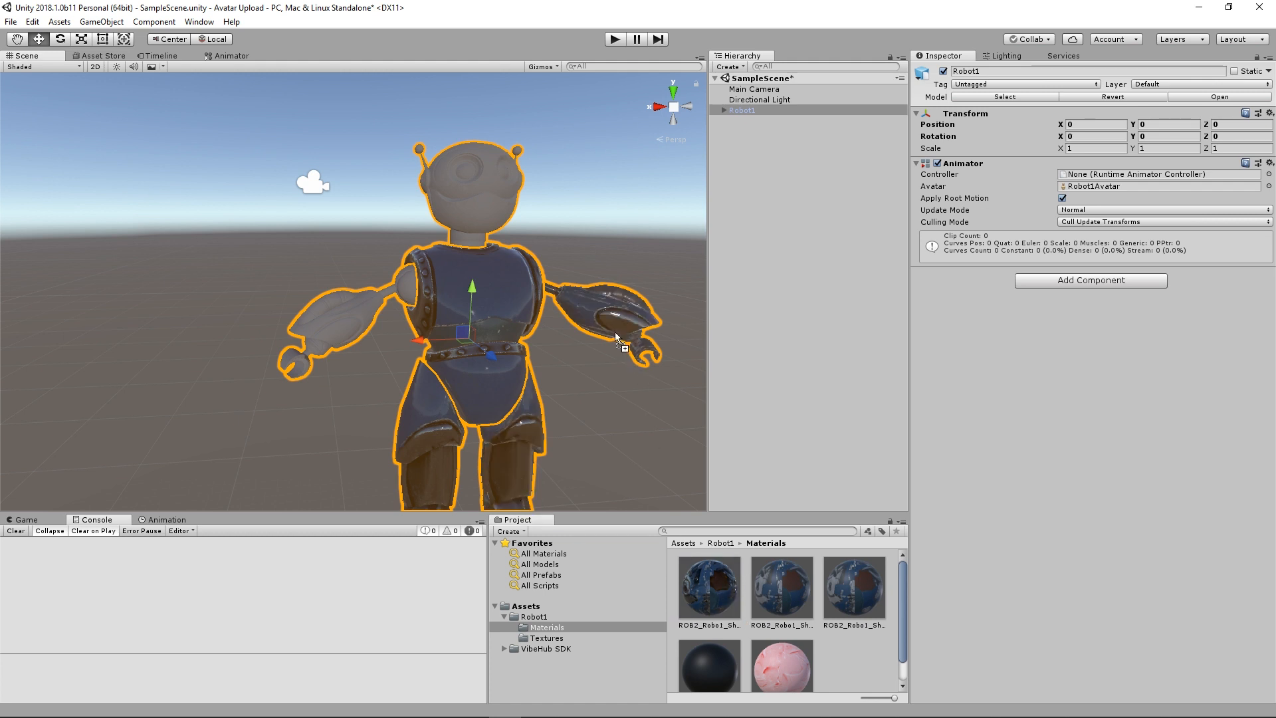
left_click_drag(710, 585, 325, 304)
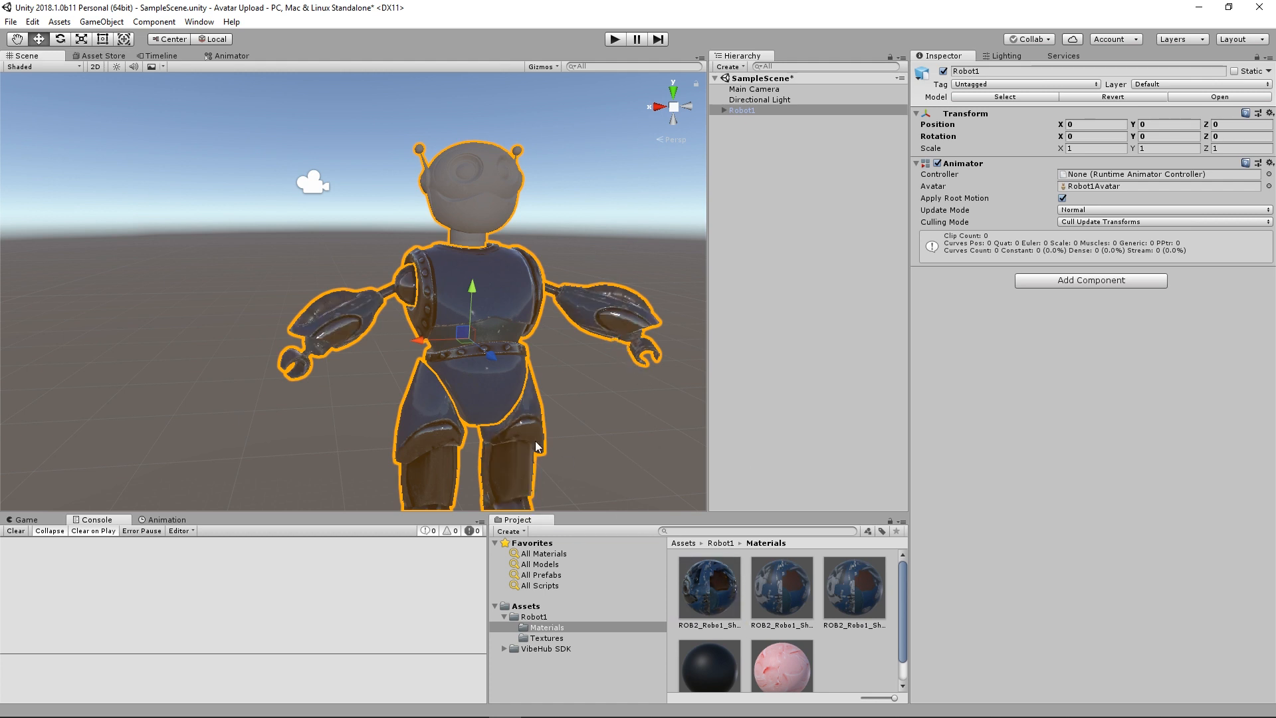
left_click_drag(711, 593, 469, 215)
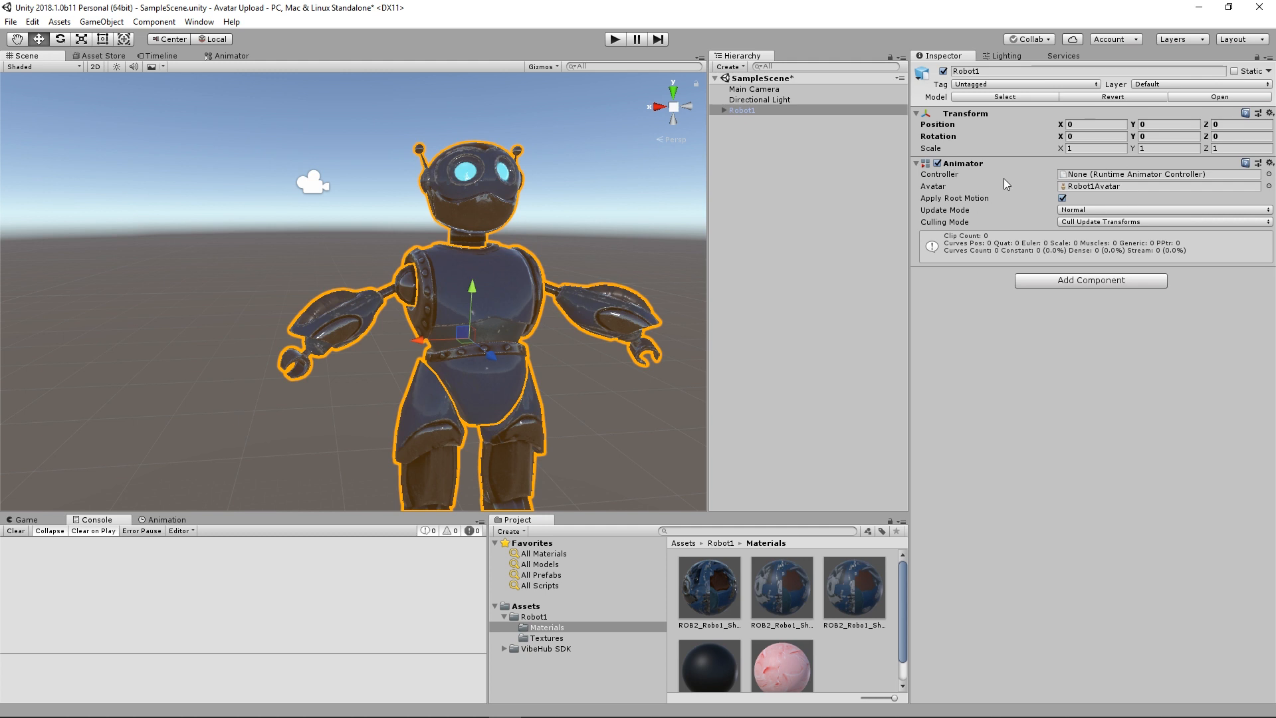
Step: Save the textured Robot1 as a prefab in the Assets folder and assign it to a new AssetBundle named robot1
left_click_drag(740, 111, 535, 609)
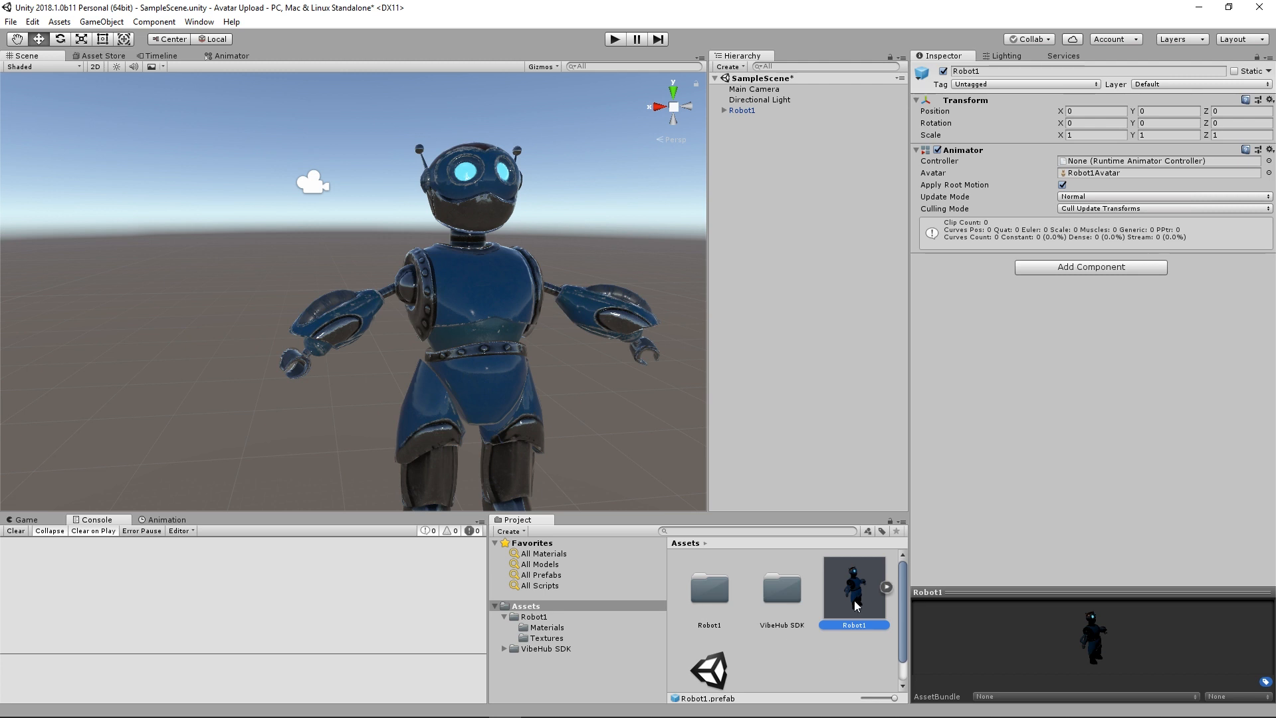
left_click(1003, 702)
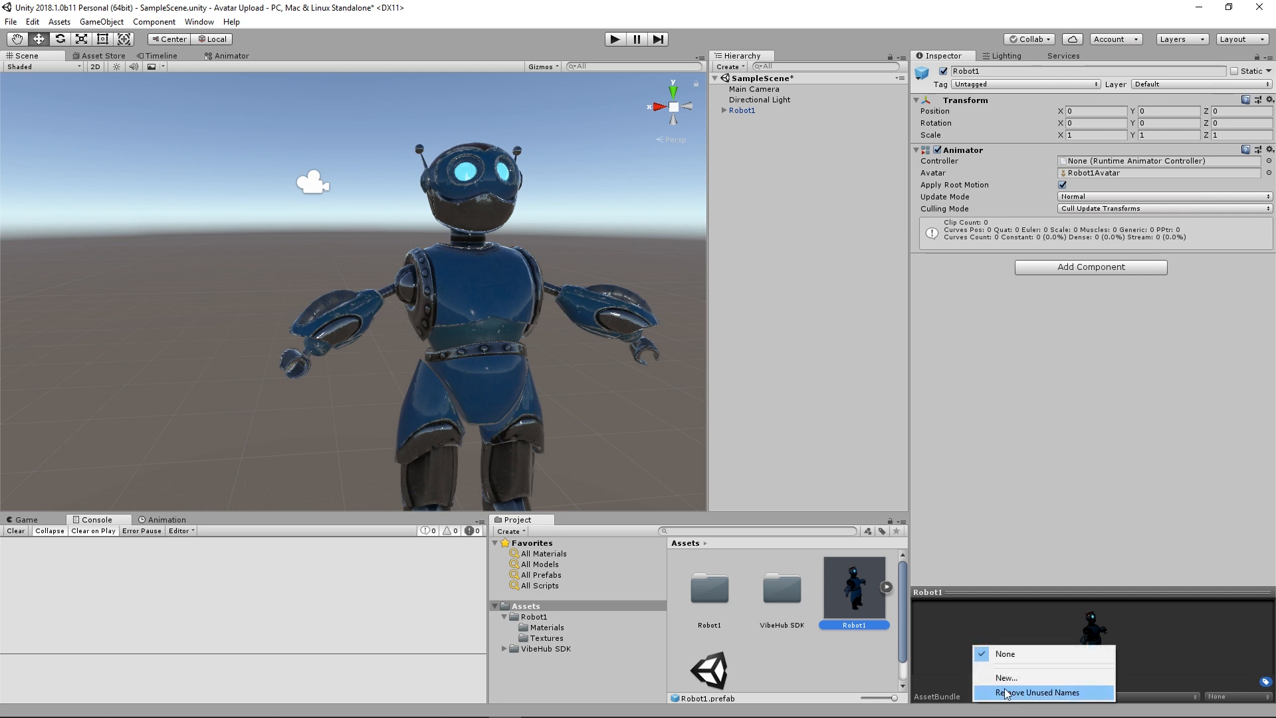
left_click(1007, 678)
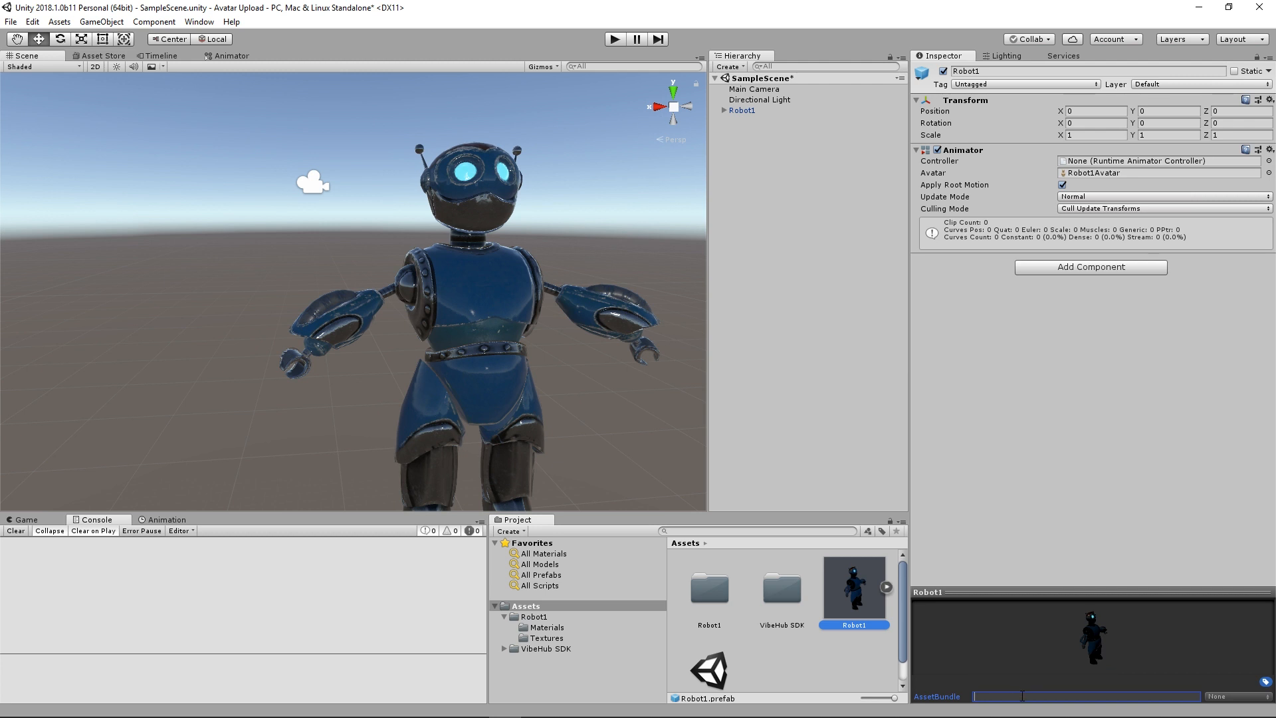
type("robot1")
key("Return")
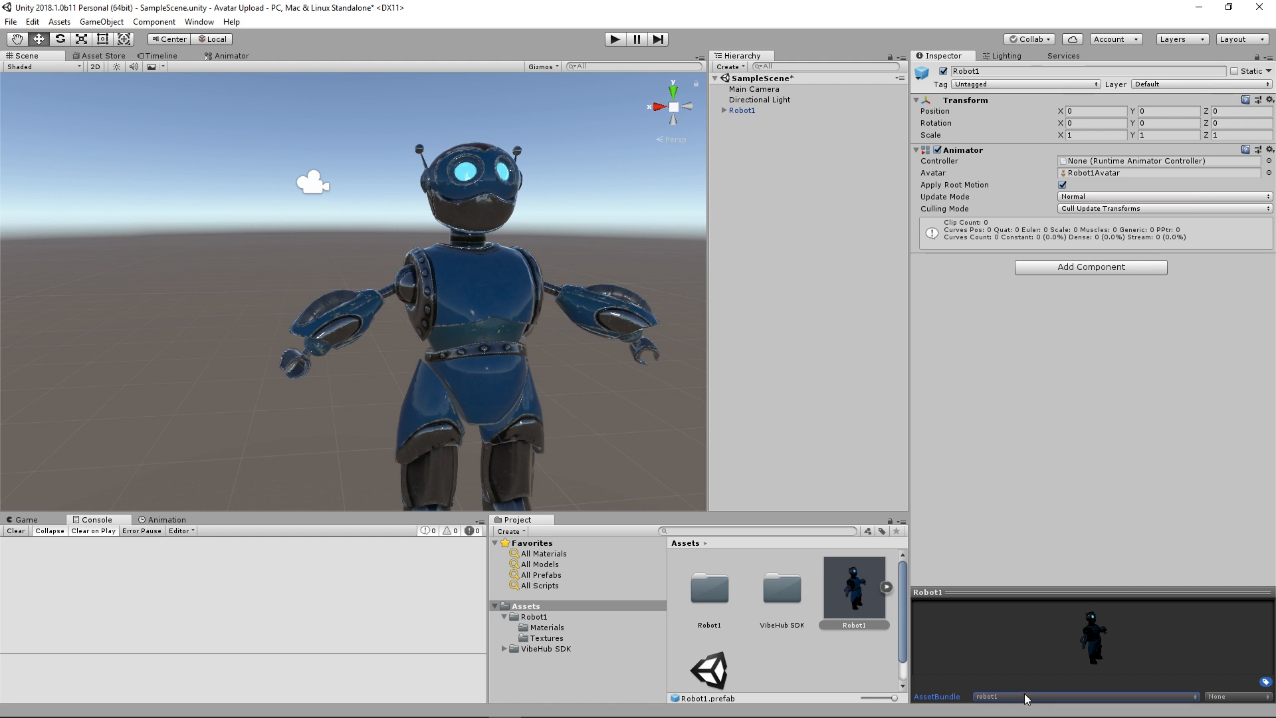
Step: Build the AssetBundles and locate the robot1 bundle file inside the AssetBundles folder in File Explorer
left_click(68, 22)
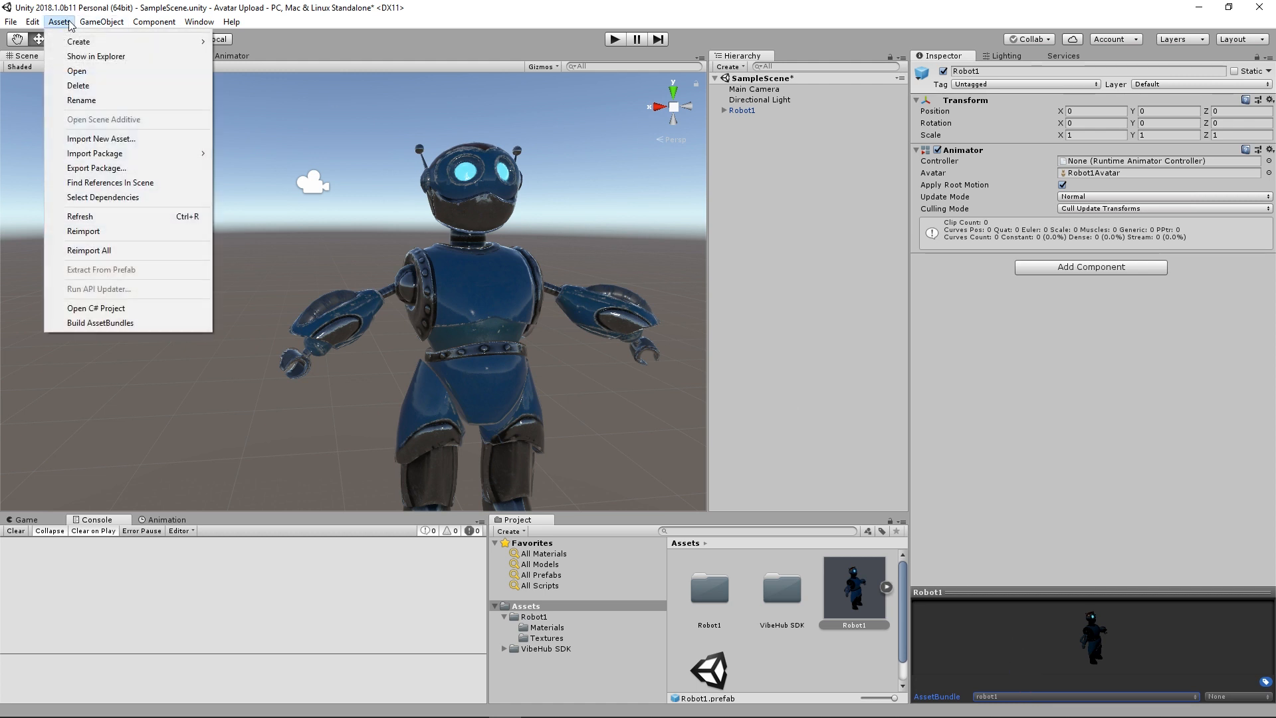
left_click(122, 324)
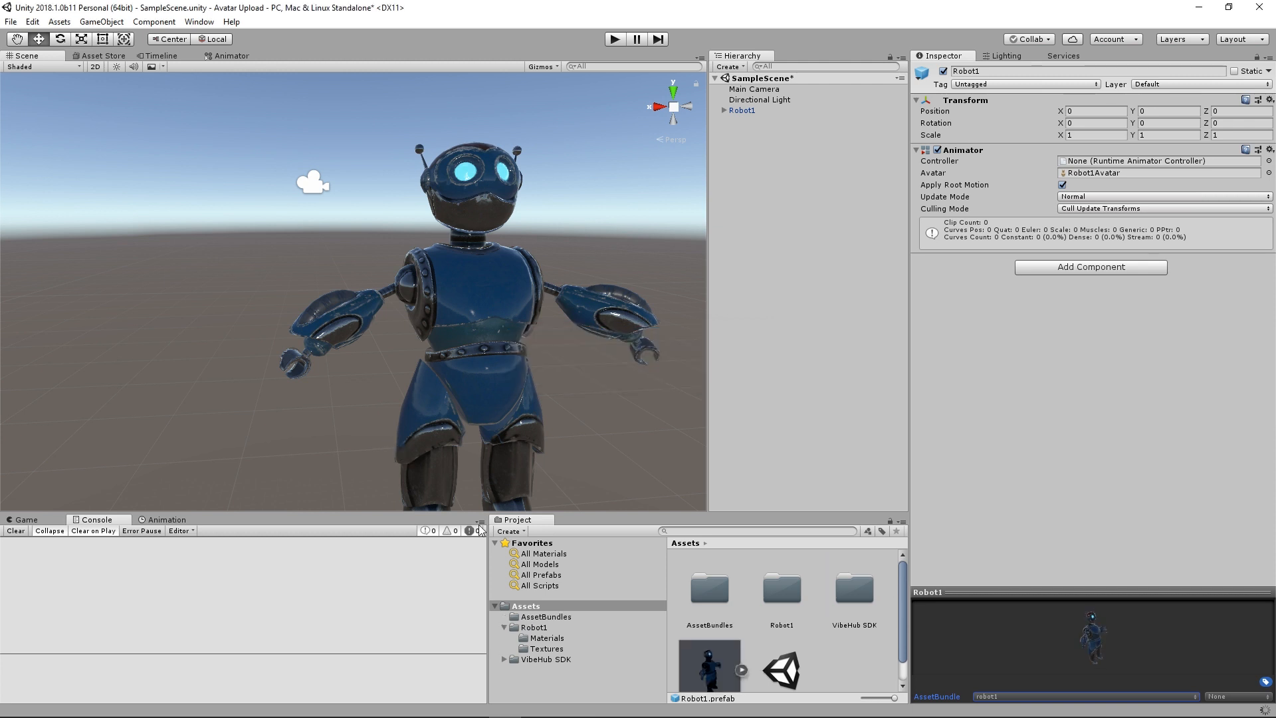
left_click(545, 617)
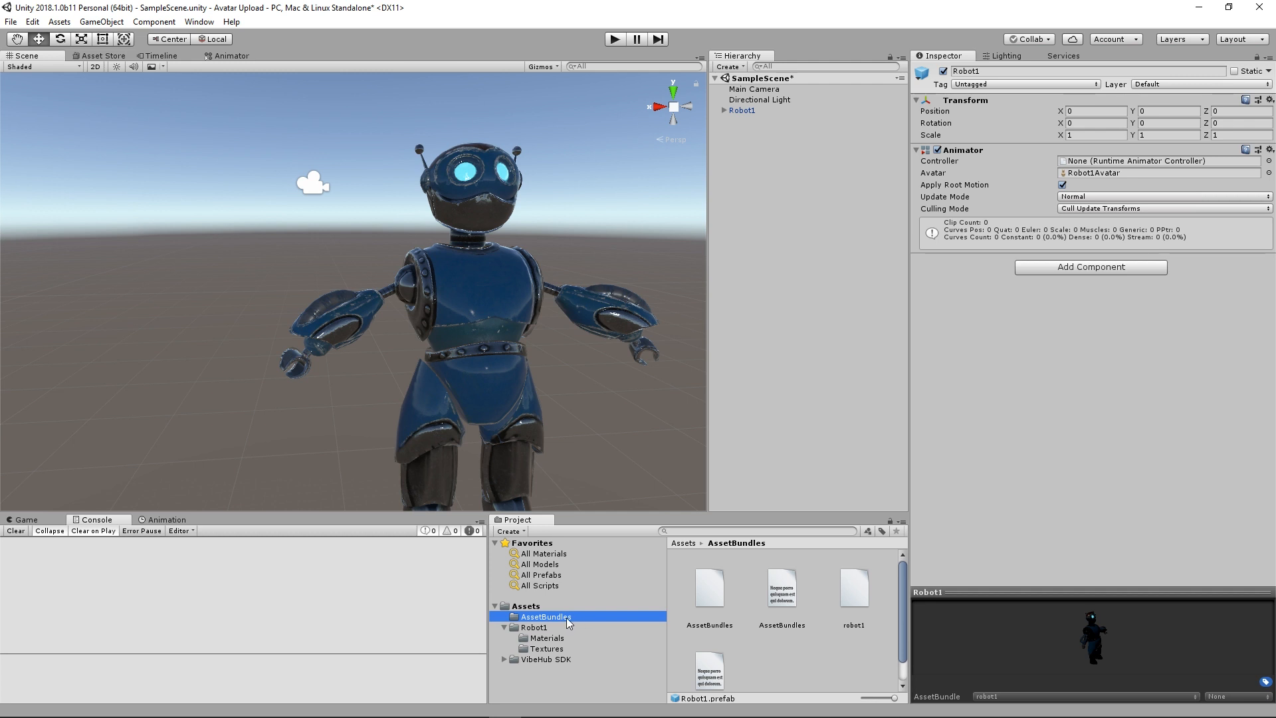
right_click(568, 620)
left_click(637, 342)
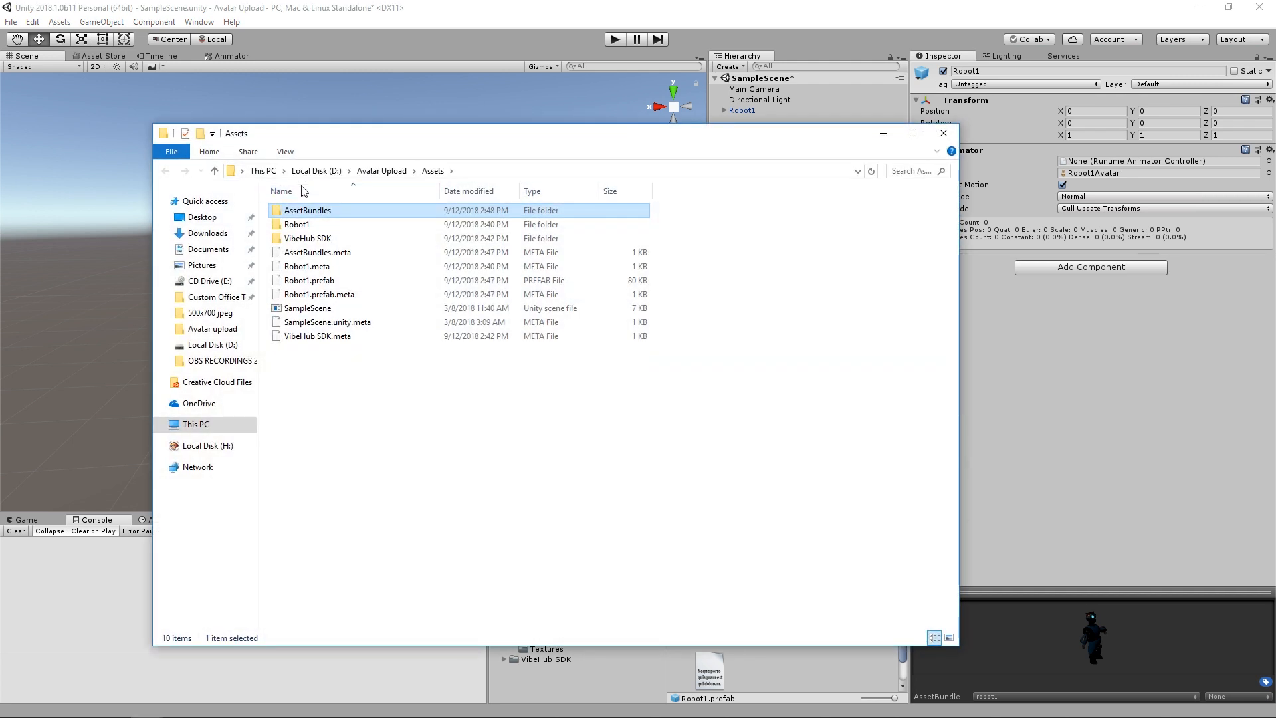
double_click(303, 211)
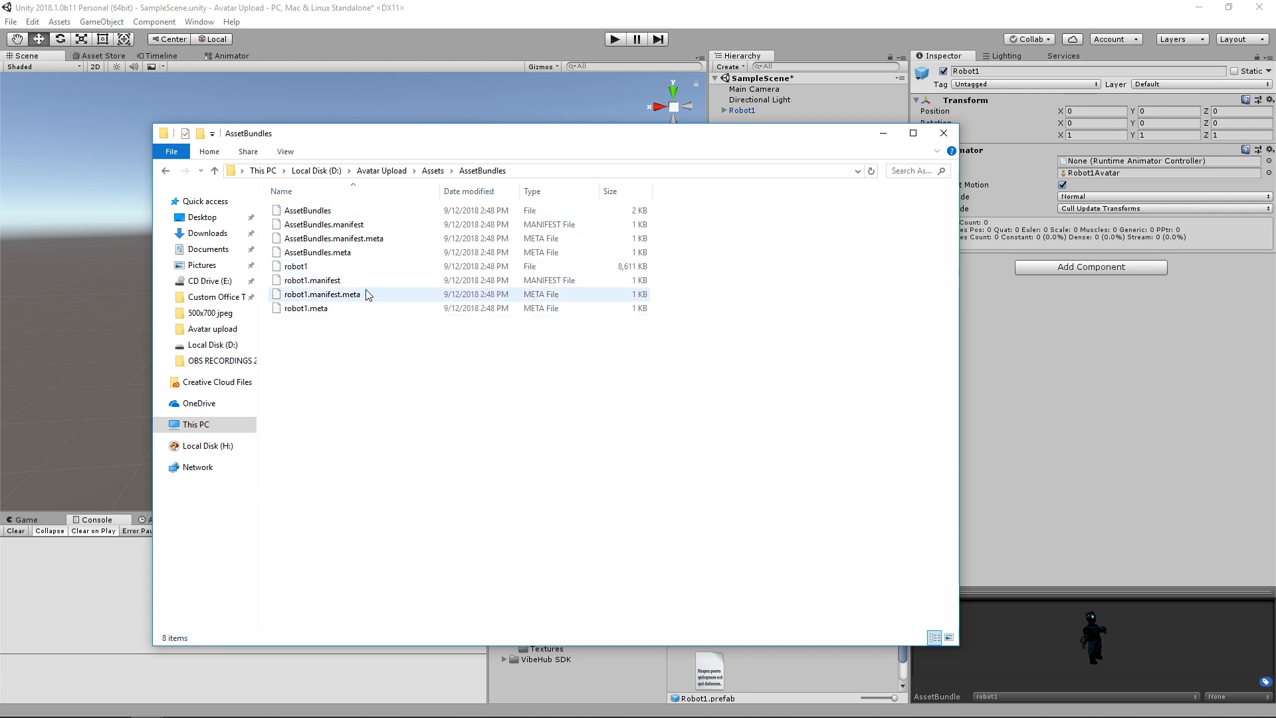
left_click(300, 267)
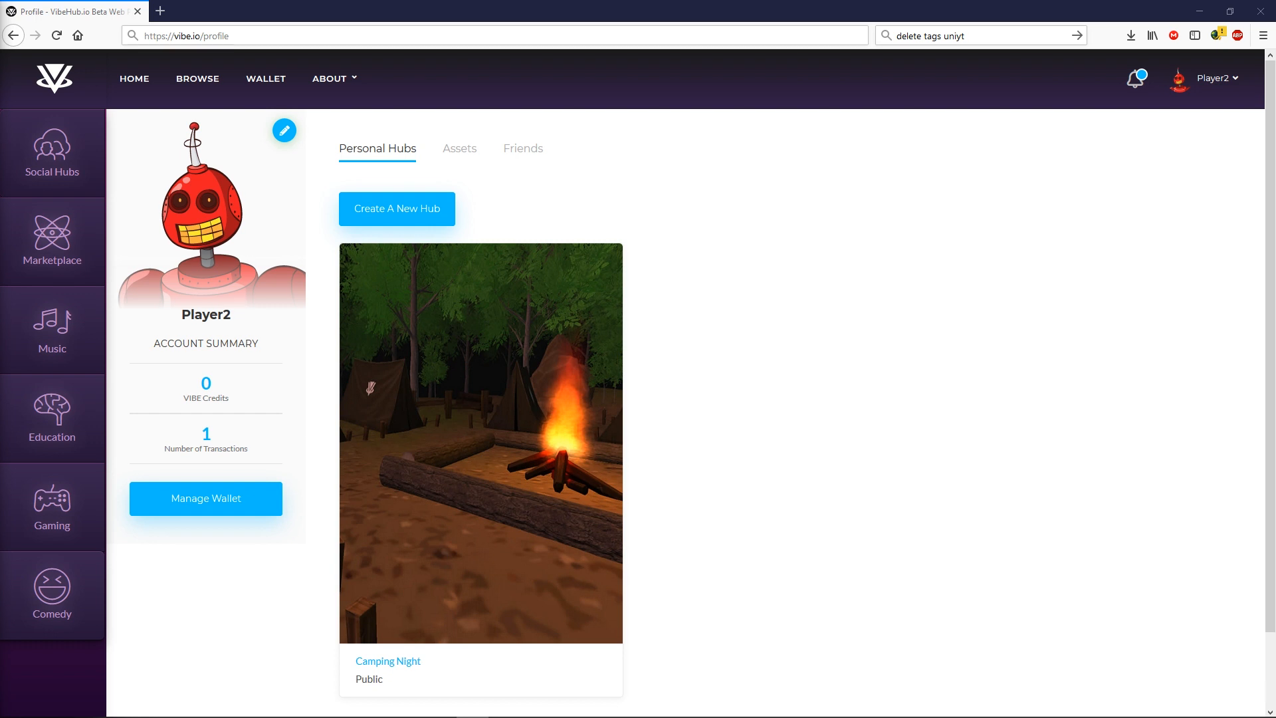
Step: On the VibeHub profile page in the browser, start creating a new asset and set its type to Avatar
left_click(468, 154)
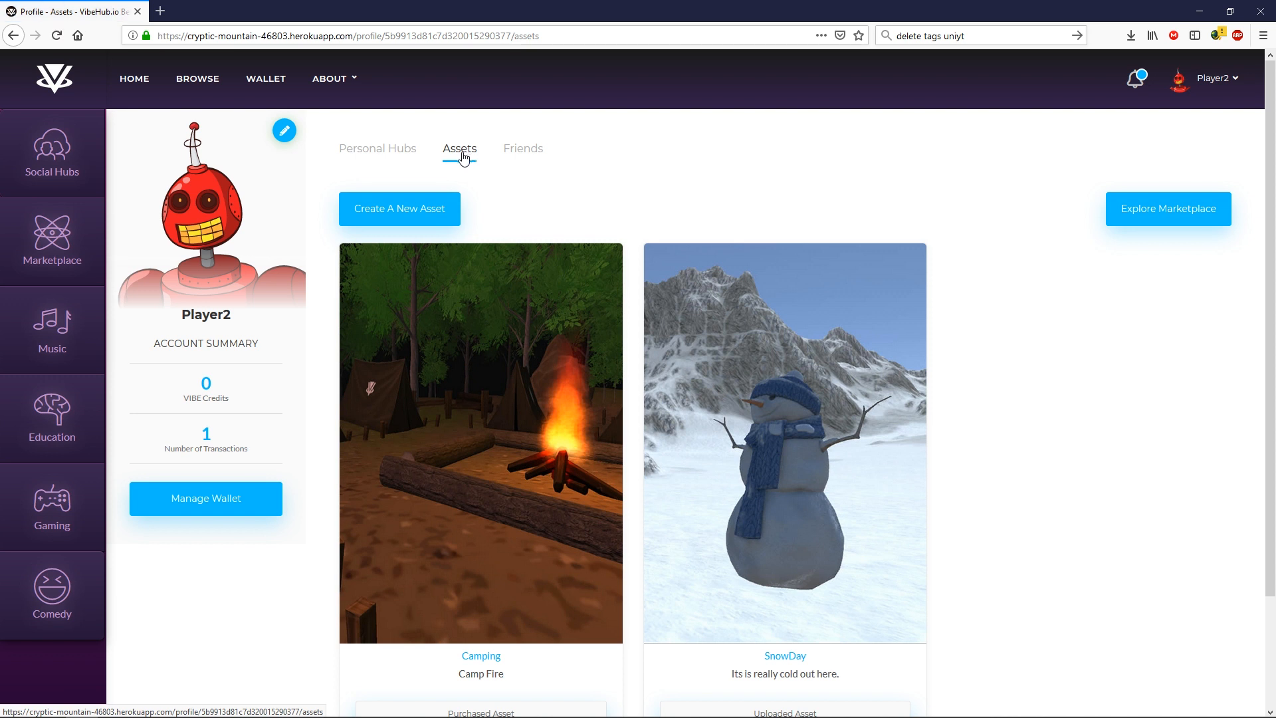
left_click(420, 219)
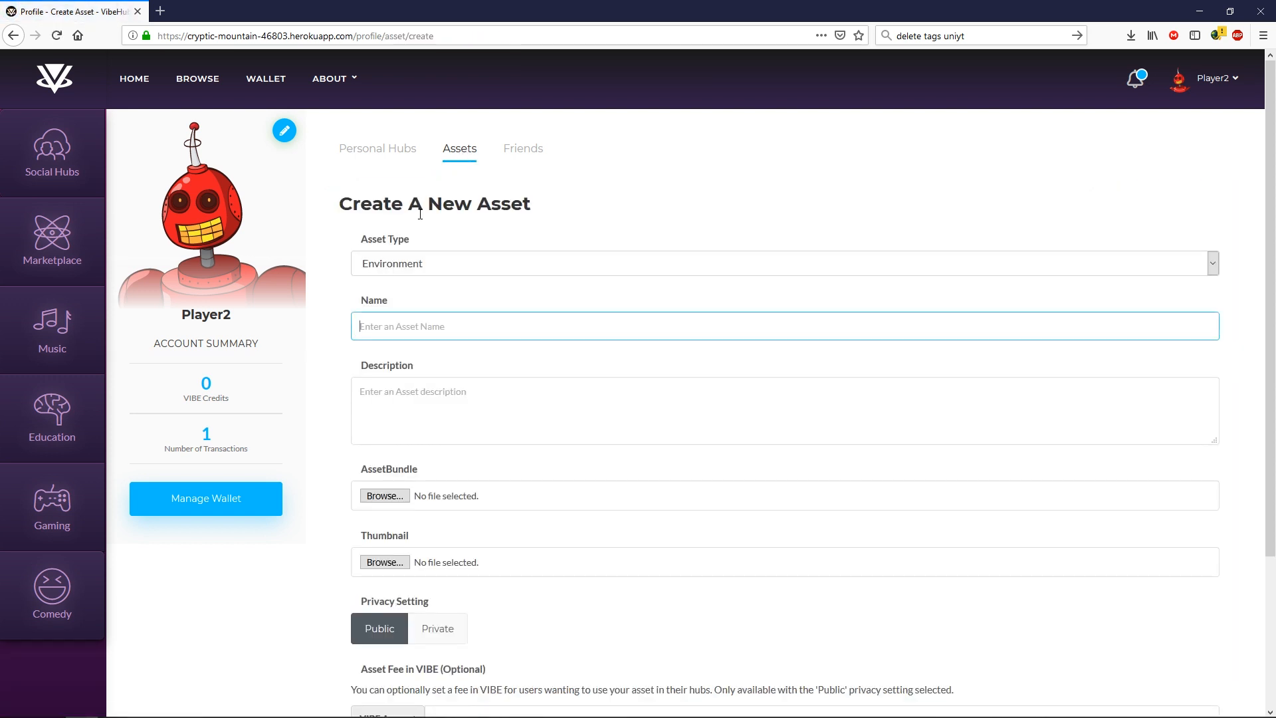
left_click(490, 269)
left_click(437, 298)
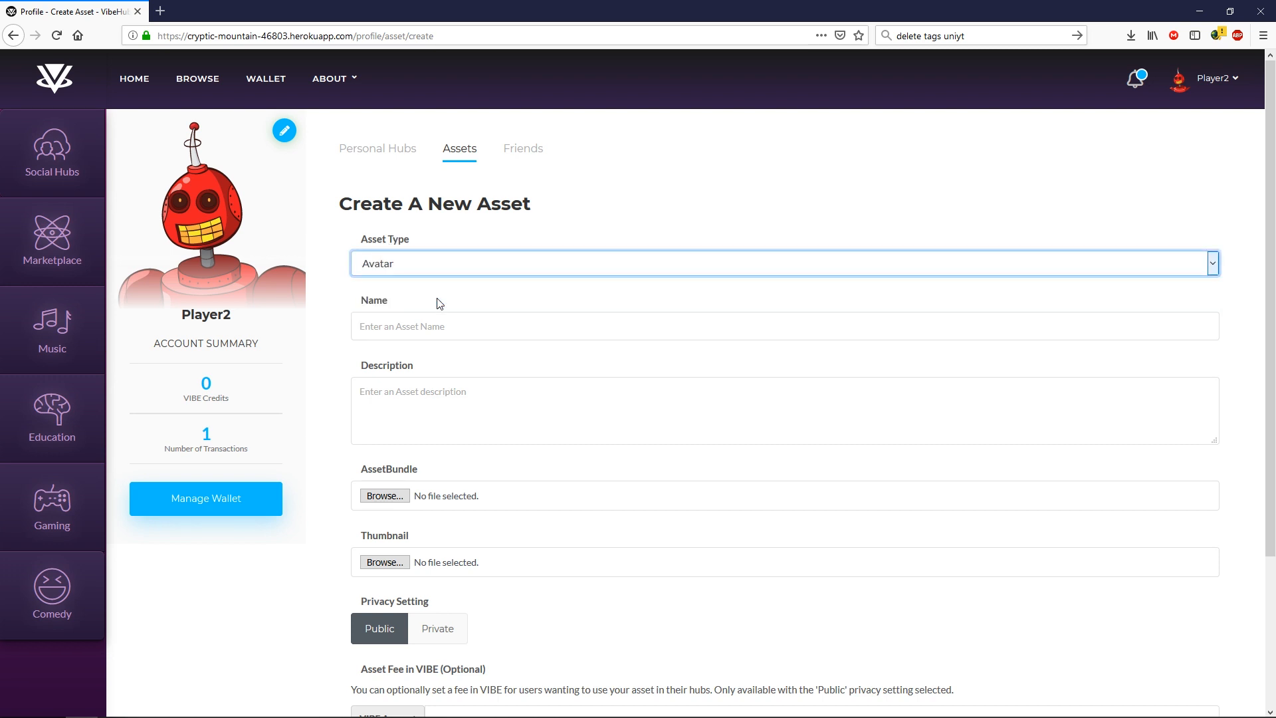
Step: Name the new asset Robot1 and enter "Blue Robot" as its description
left_click(424, 325)
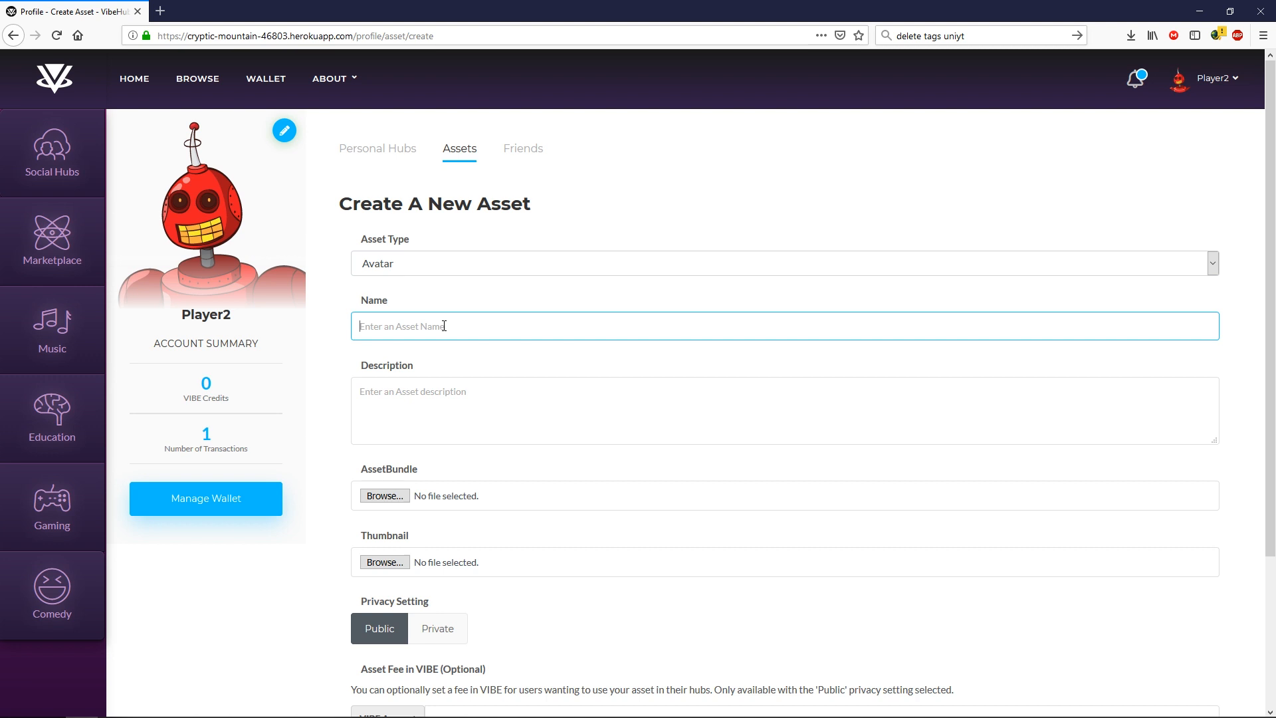
type("Robot")
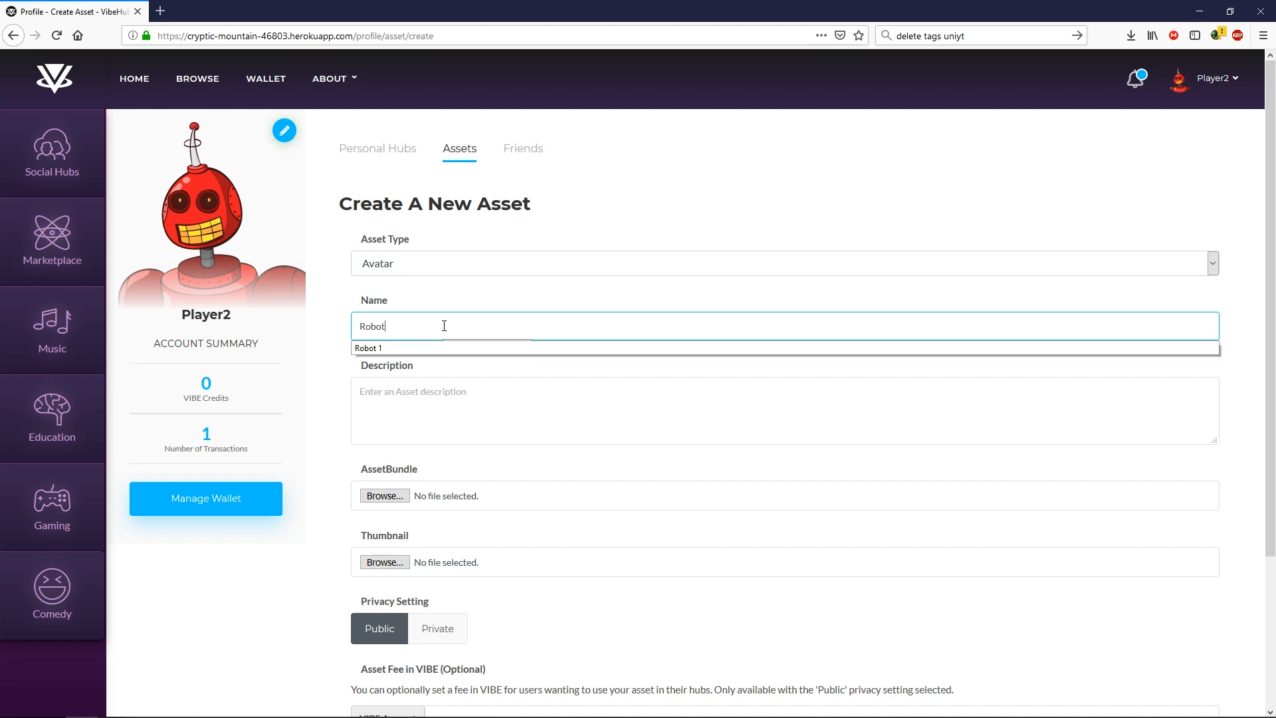
type("1")
key("Return")
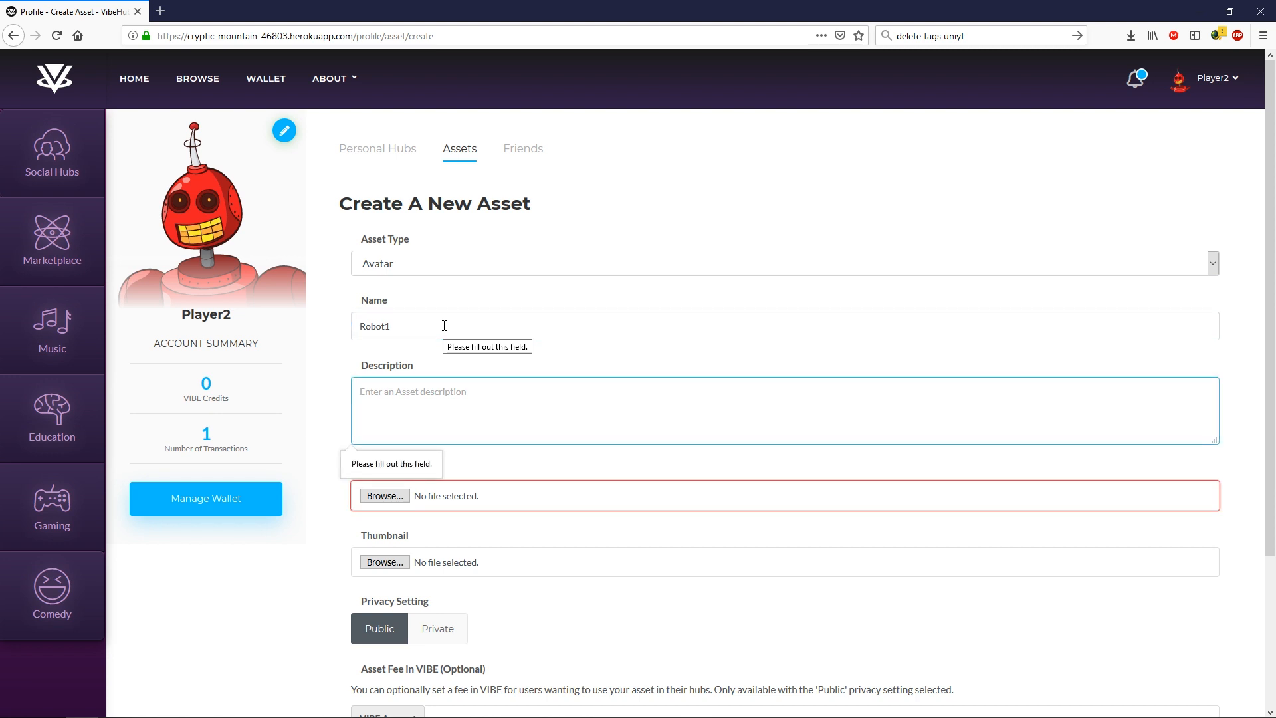
left_click(430, 405)
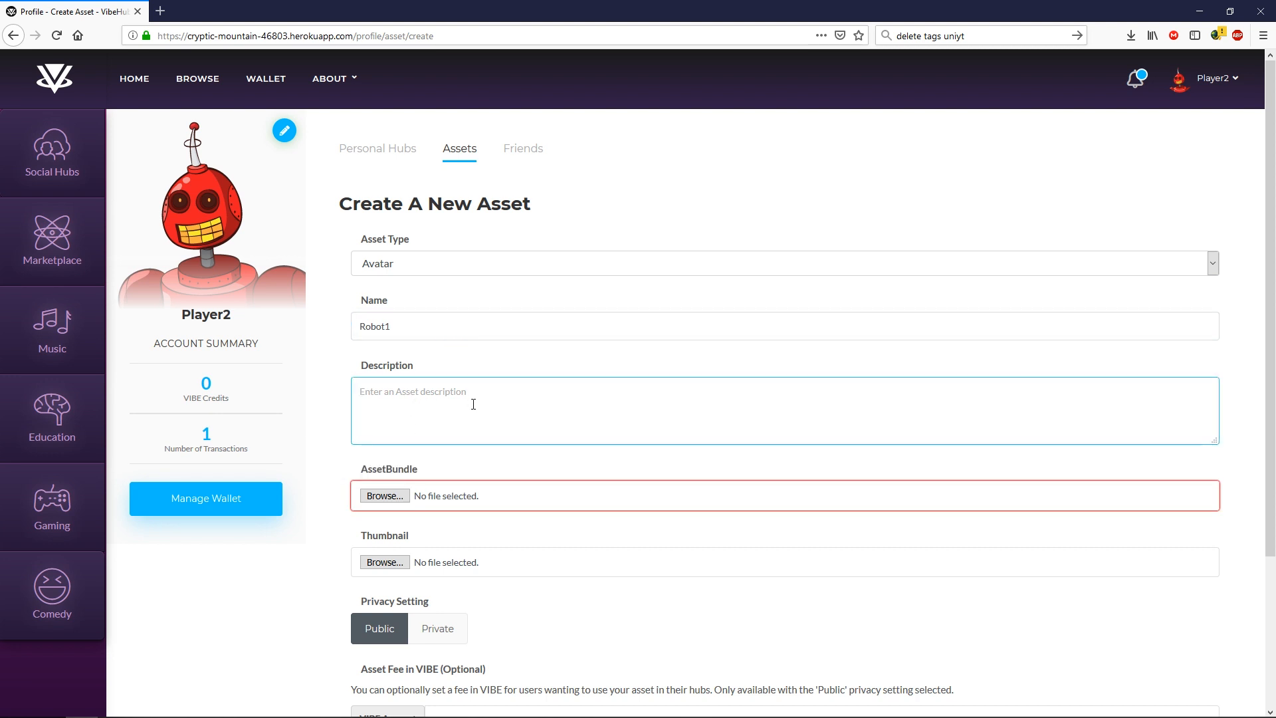
type("Blue")
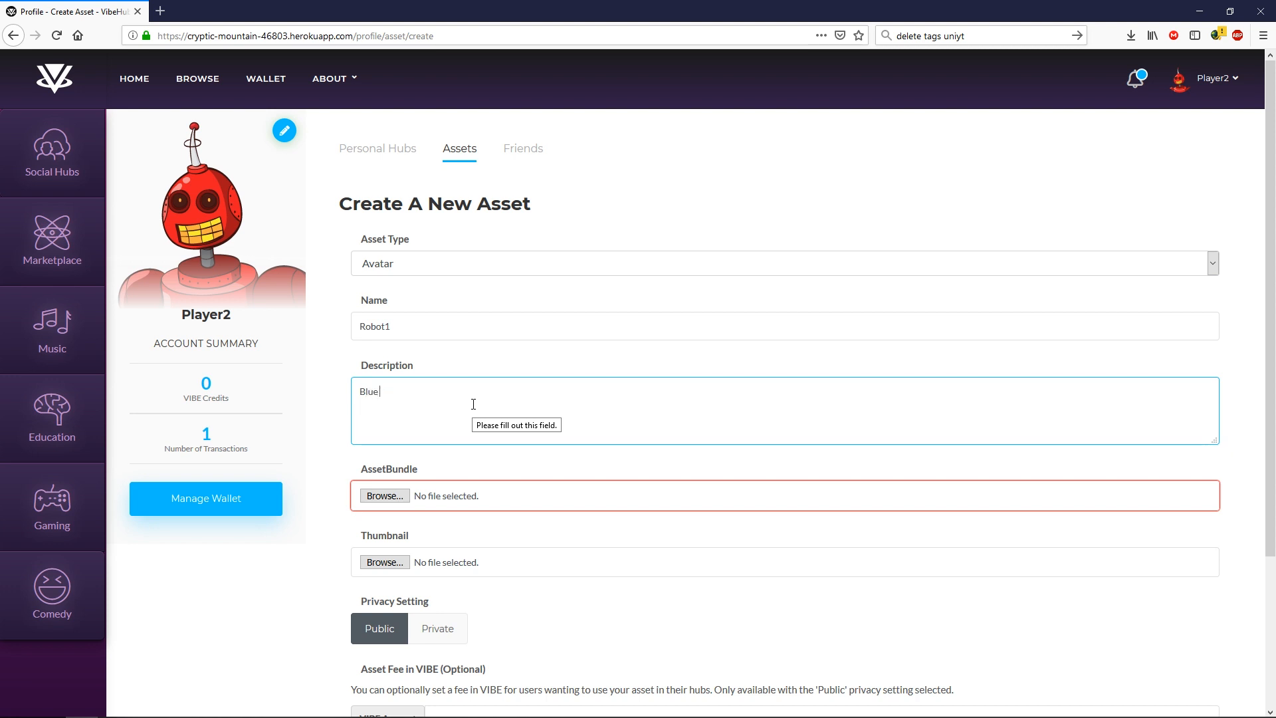
type(" Robot")
Step: Attach the robot1 file from D:\Avatar Upload\Assets\AssetBundles as the asset's AssetBundle
left_click(394, 498)
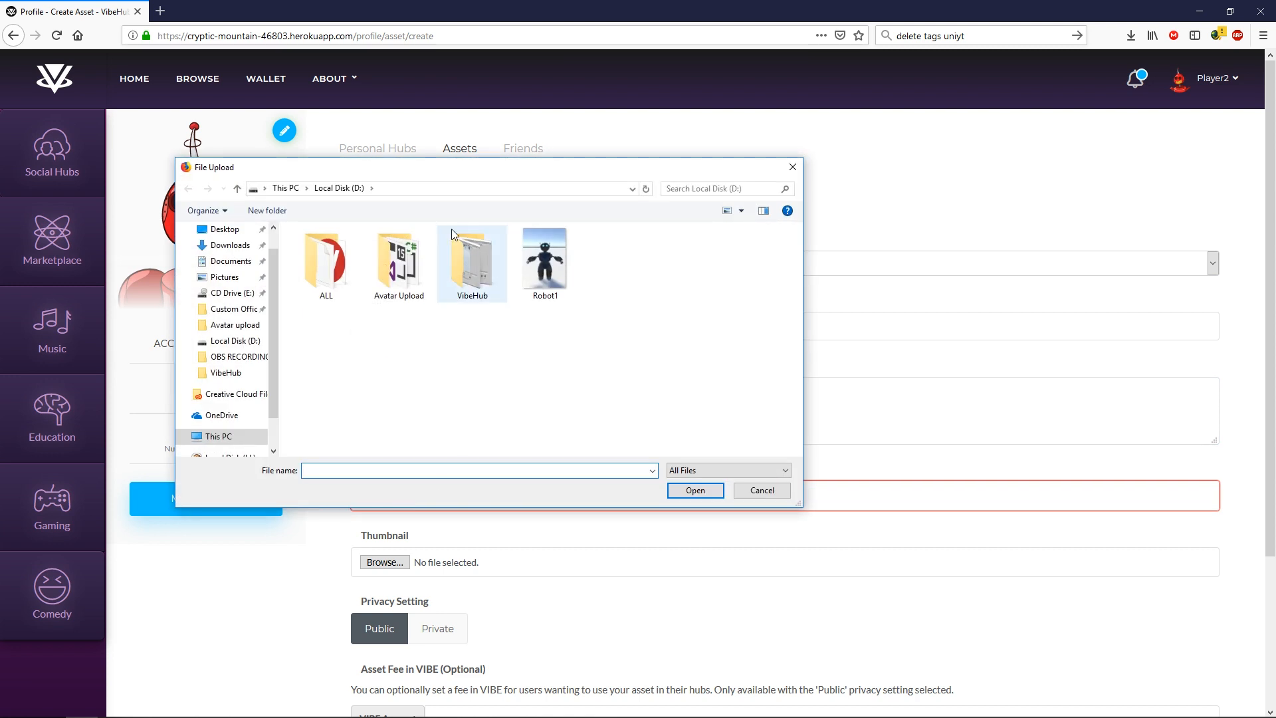
double_click(400, 282)
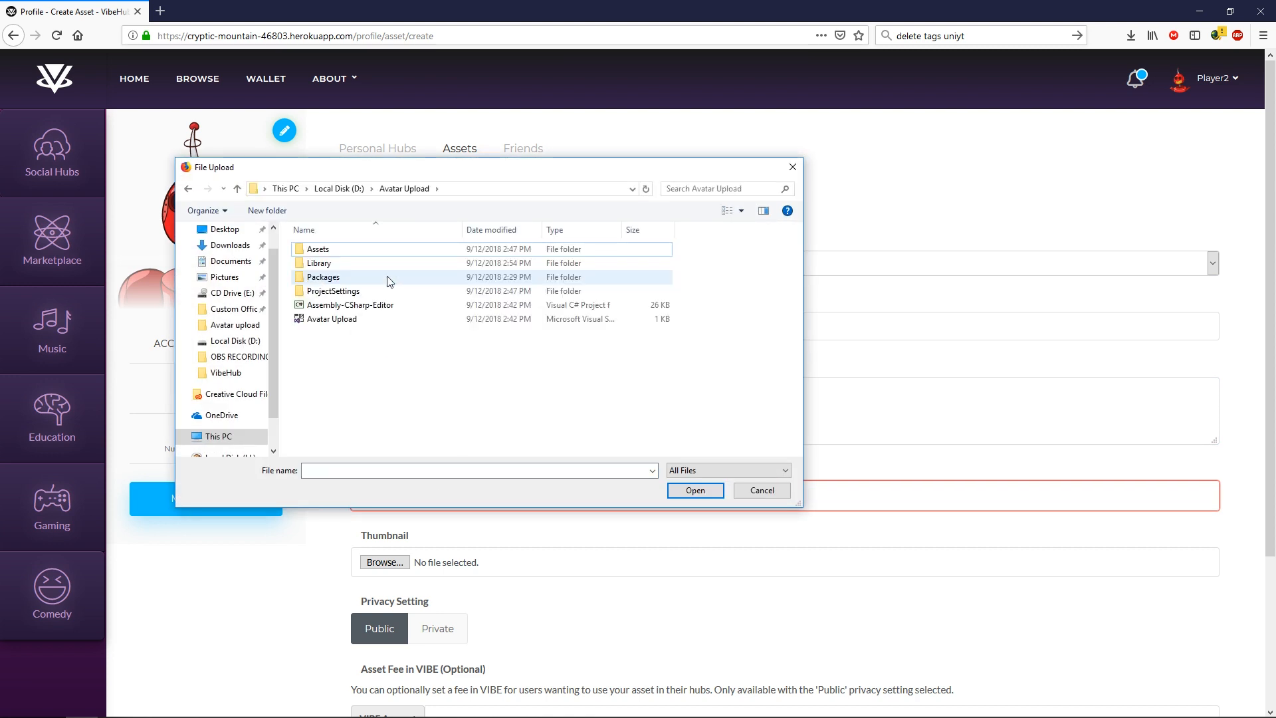
double_click(325, 246)
double_click(357, 250)
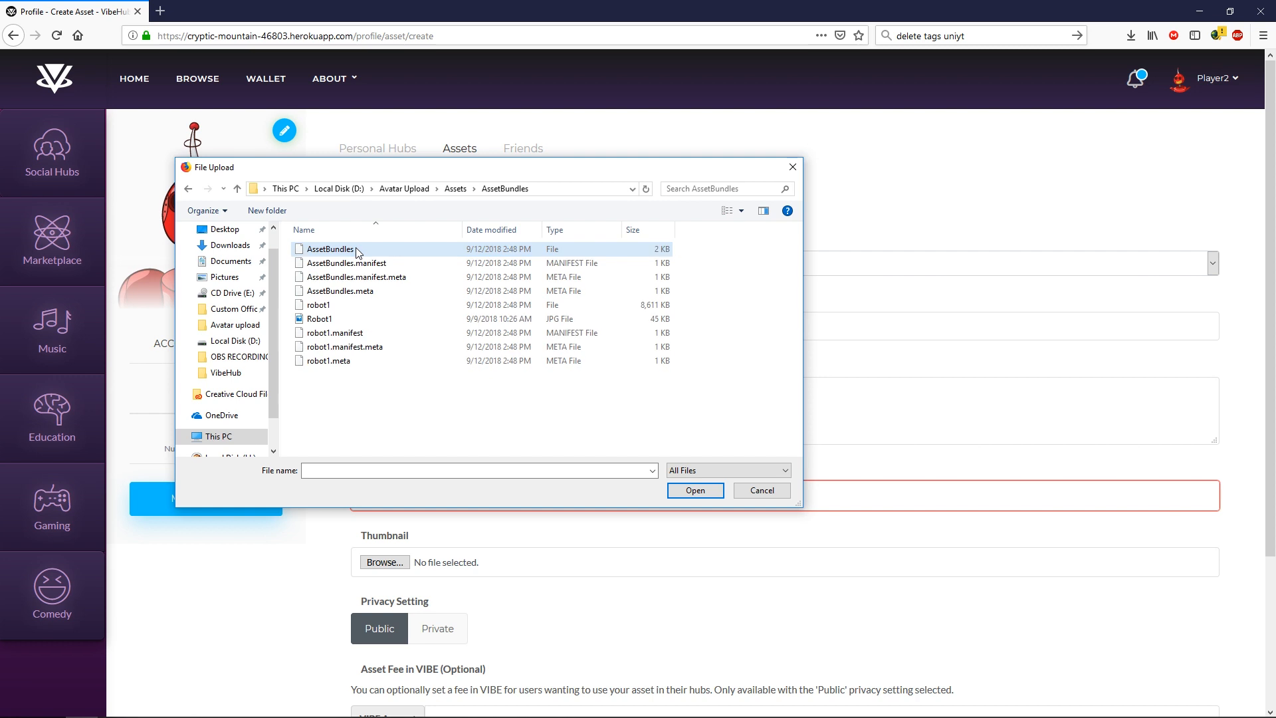
double_click(338, 307)
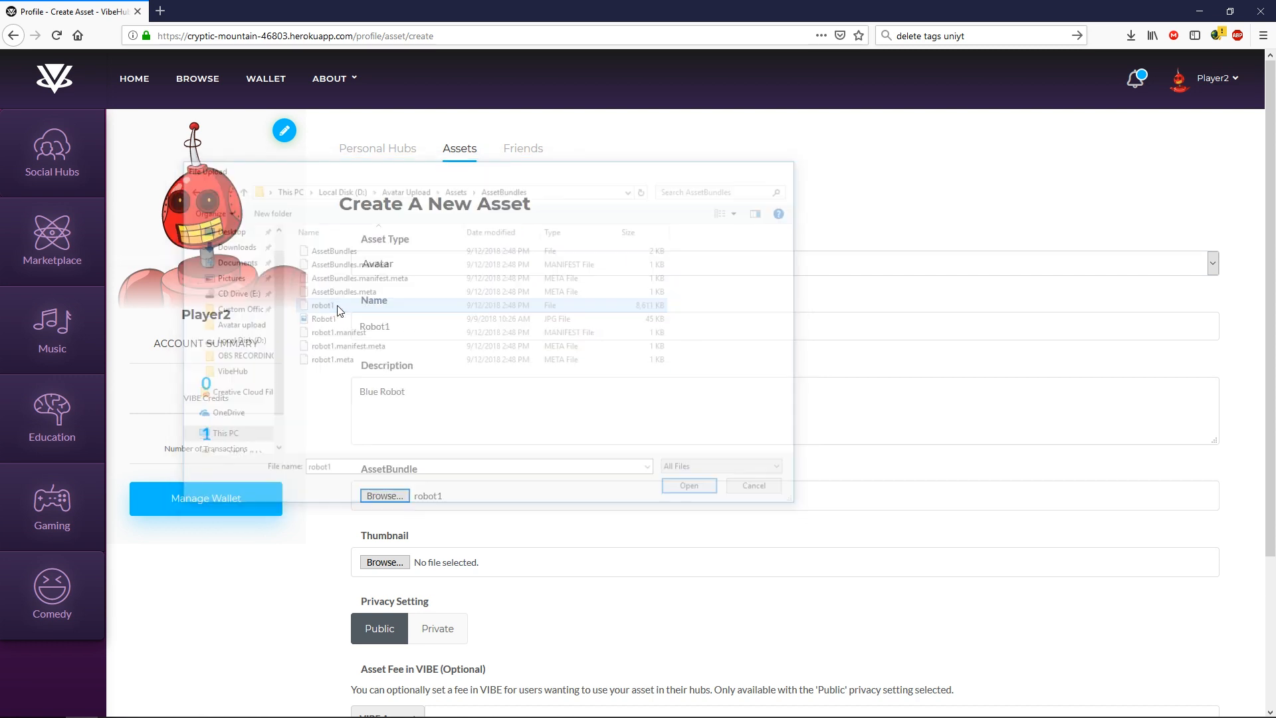
Step: Attach the Robot1 image from the root of Local Disk (D:) as the asset's thumbnail
left_click(405, 563)
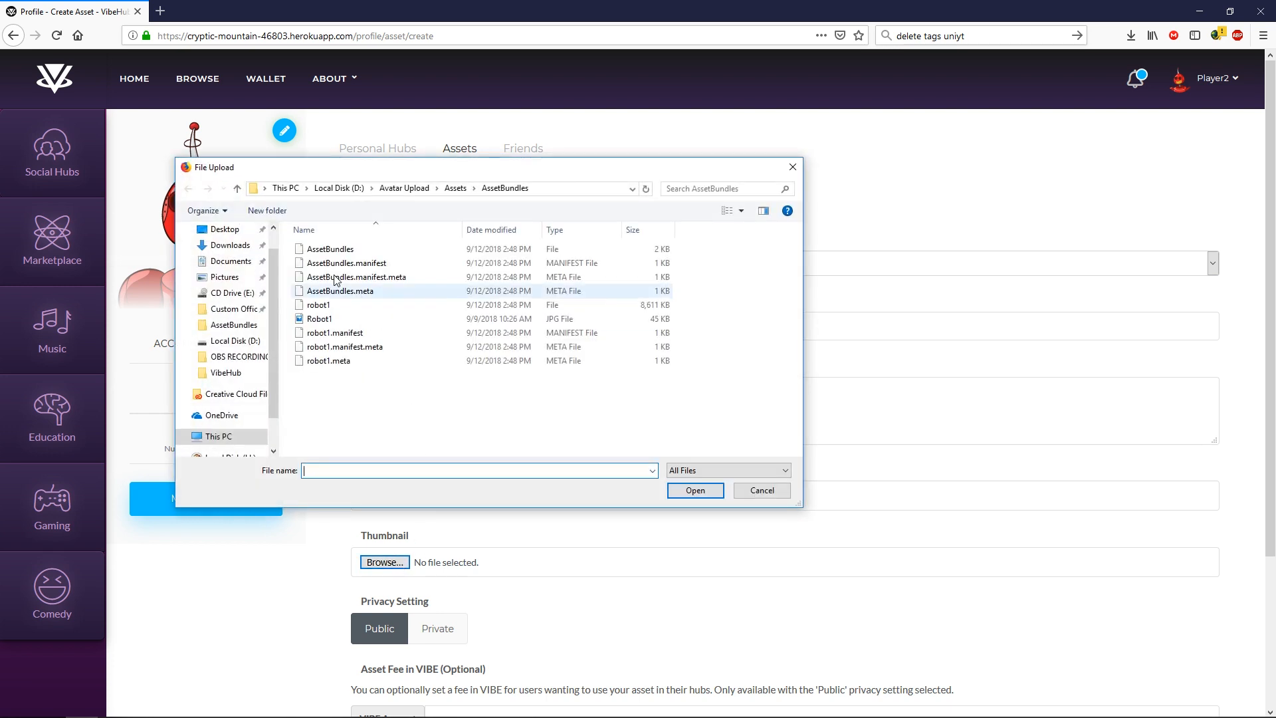
left_click(339, 189)
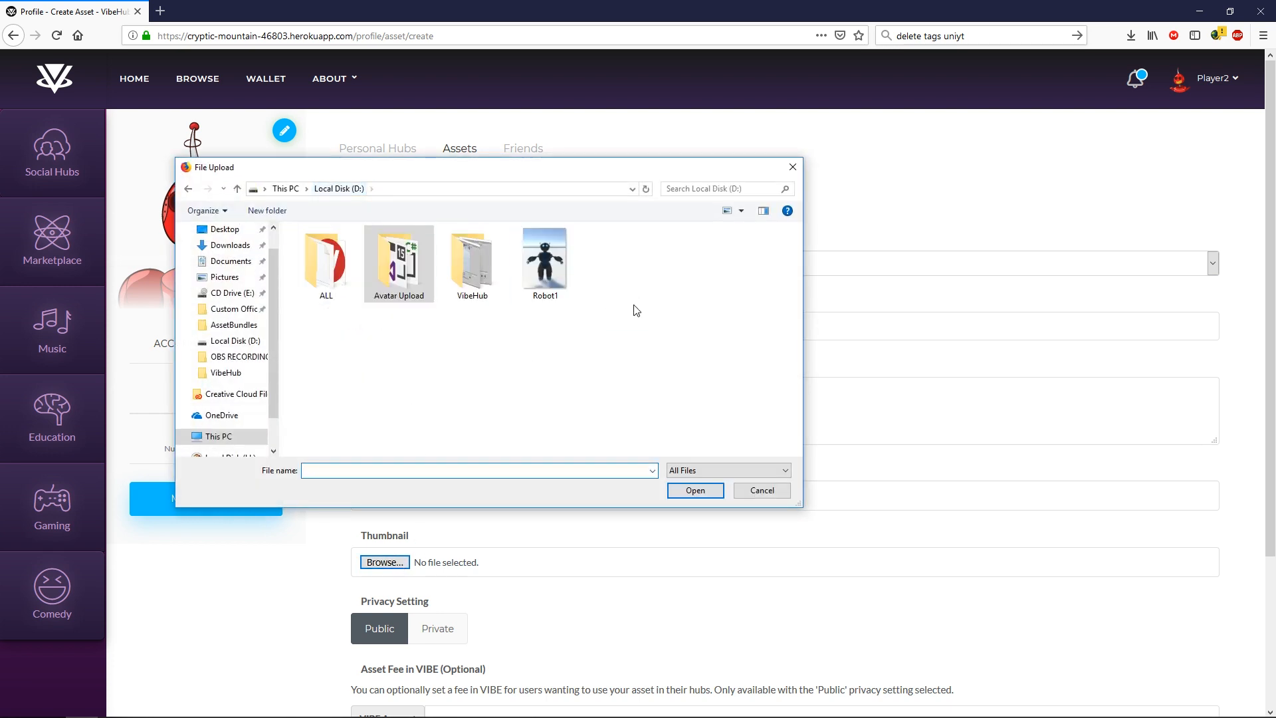
left_click(547, 258)
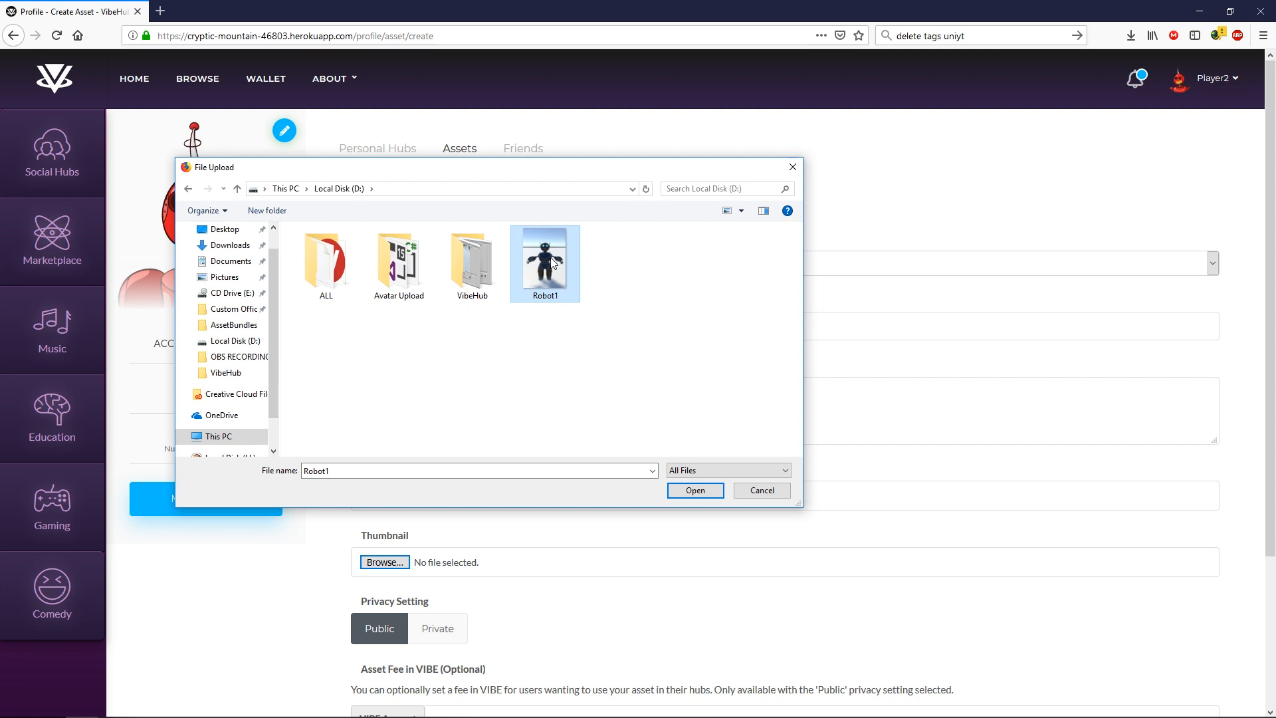
double_click(553, 261)
Step: Create the Robot1 avatar asset from the completed form and check its entry in the profile's asset list
scroll(511, 510, "down", 3)
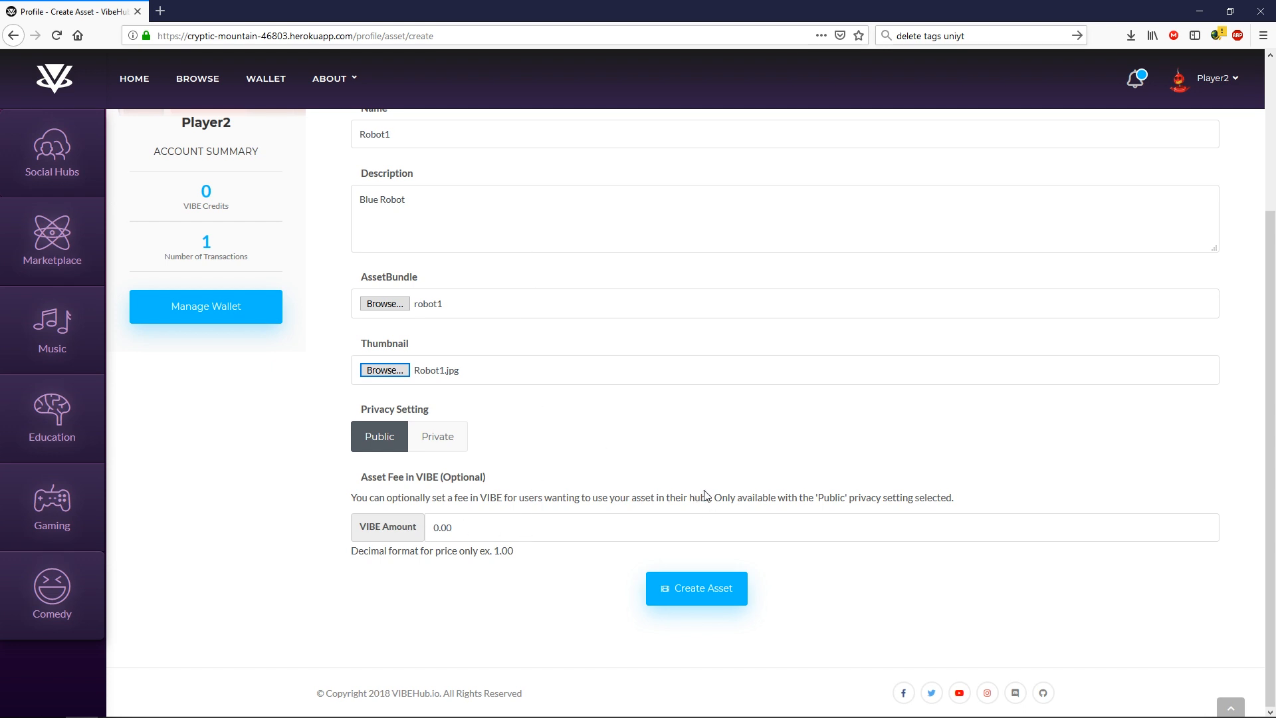
left_click(728, 598)
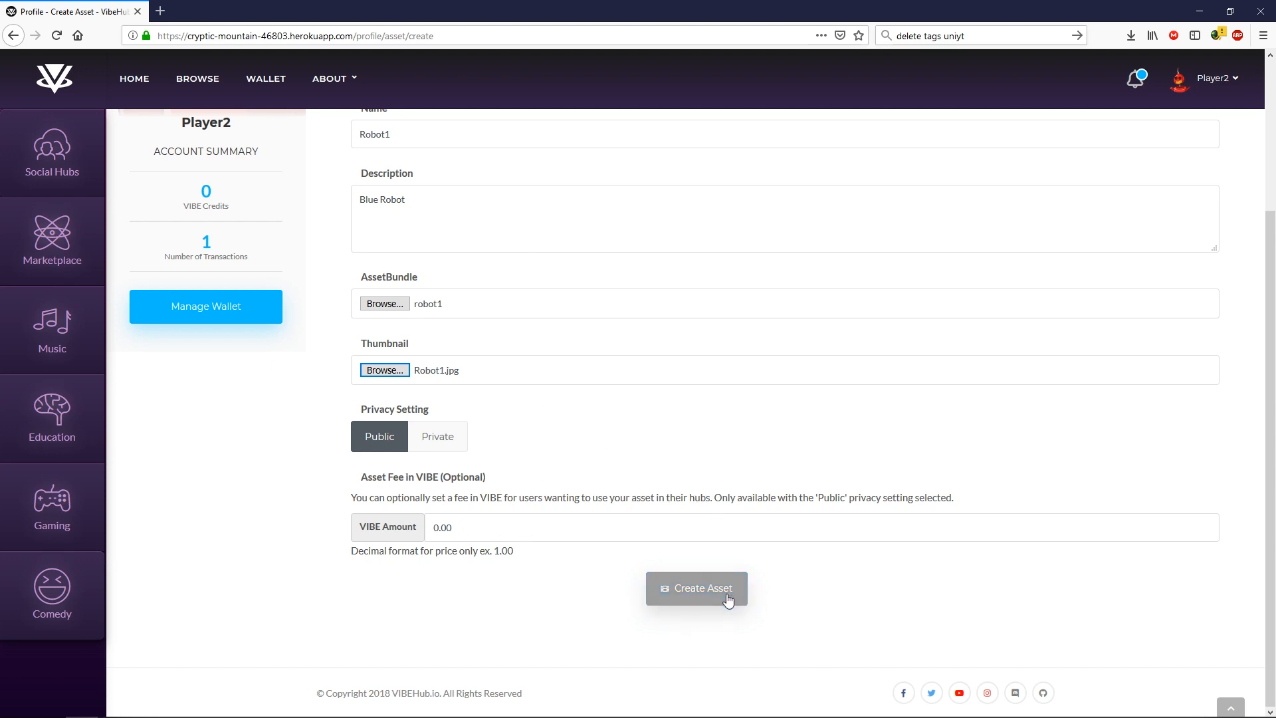
left_click(728, 598)
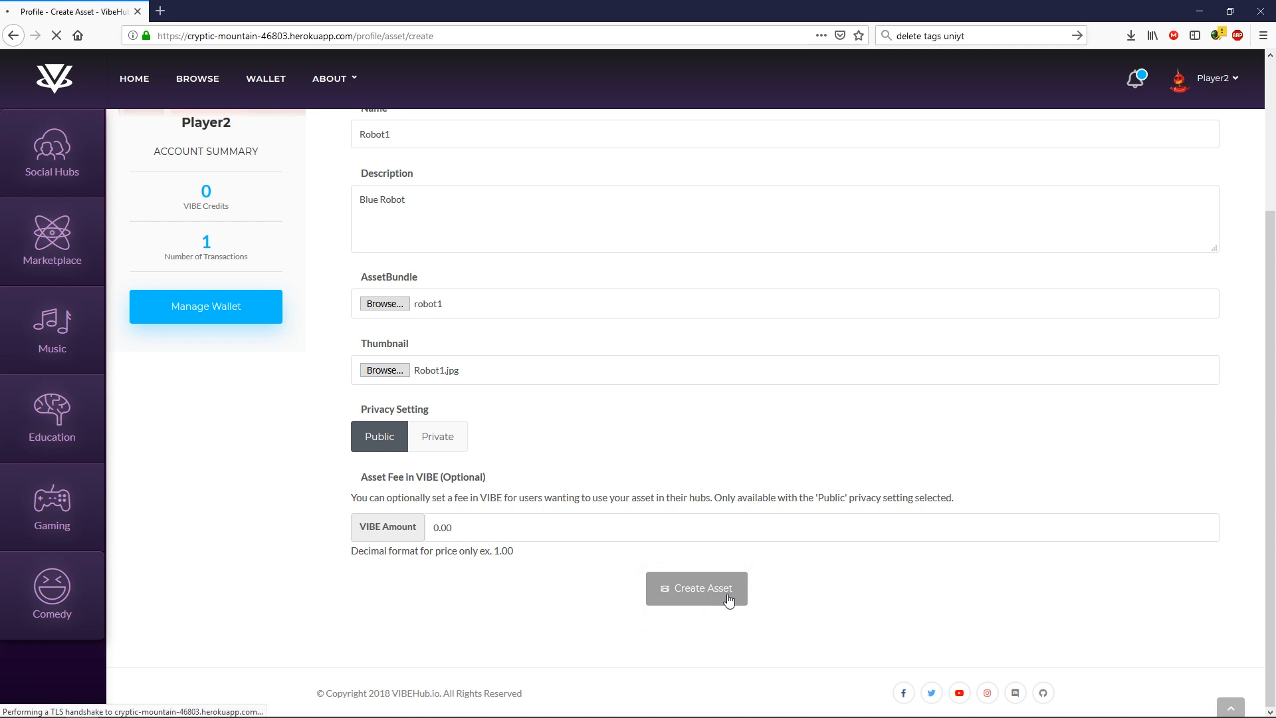
scroll(725, 508, "up", 2)
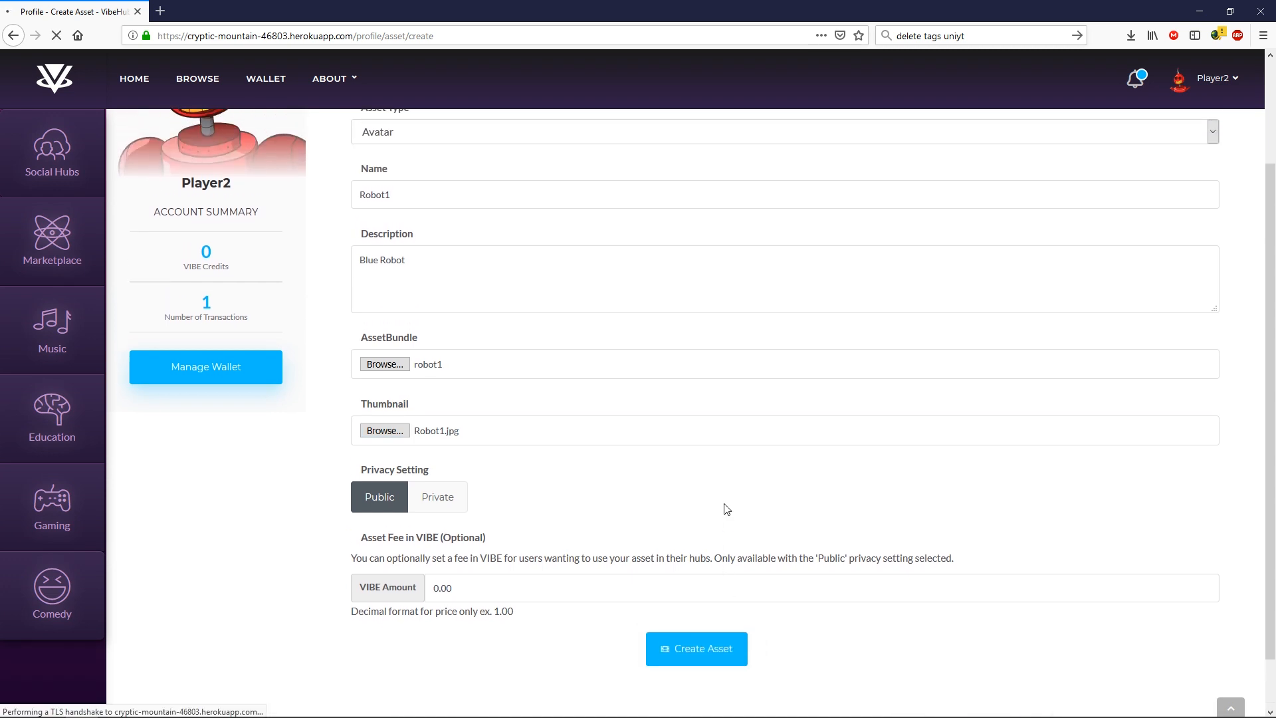
scroll(727, 509, "up", 2)
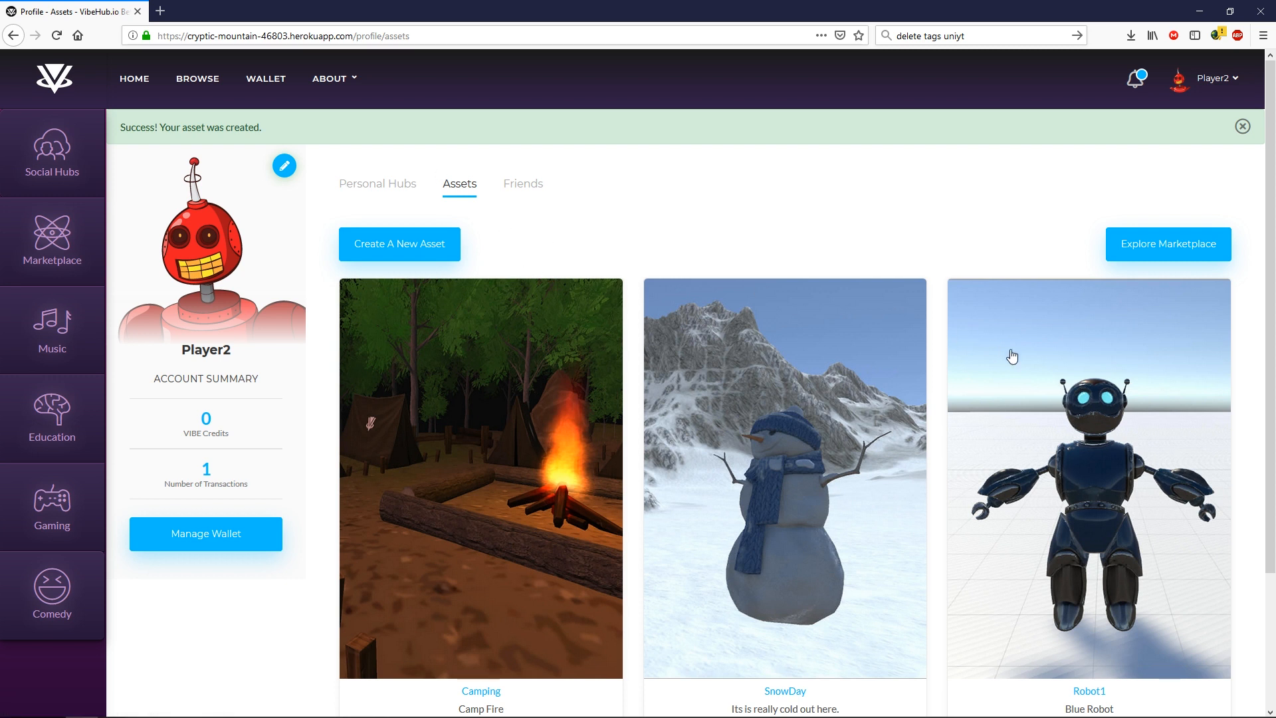
scroll(1010, 372, "down", 2)
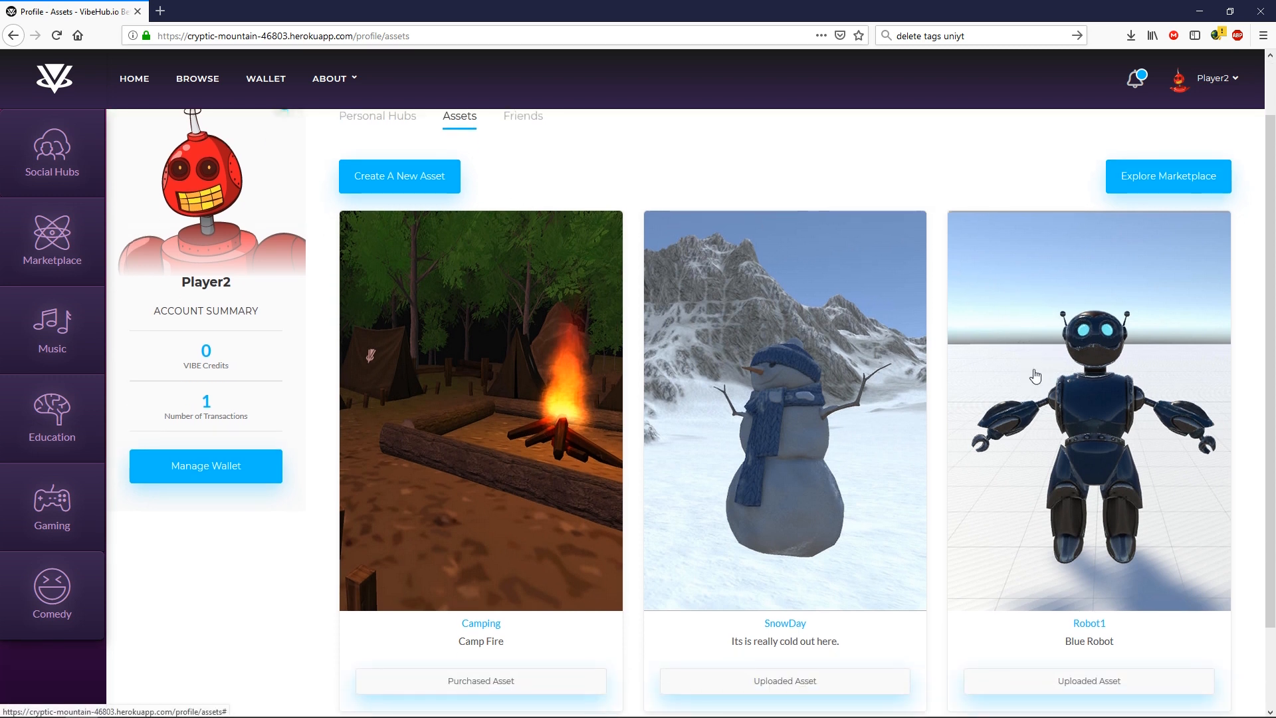